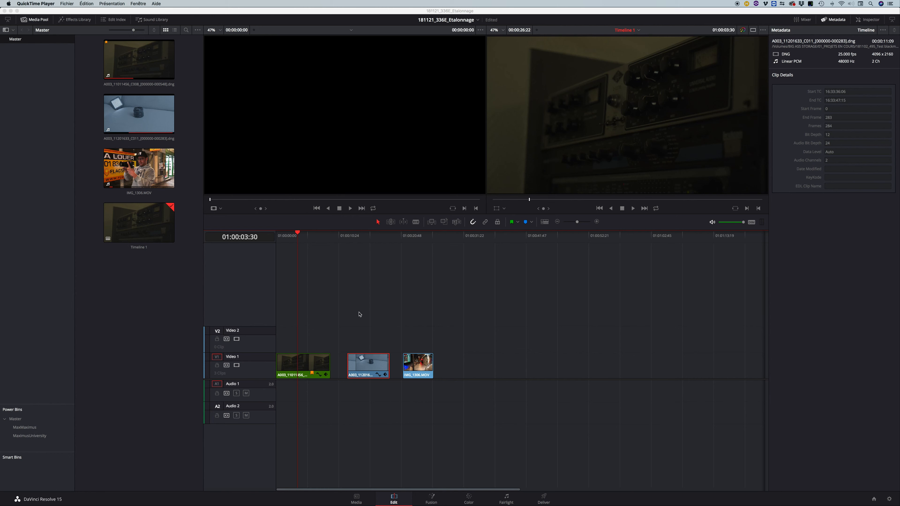
Scrub through the timeline to preview each of the three clips on the Video 1 track.
{"action": "left_click", "coordinate": [316, 299]}
{"action": "left_click_drag", "start_coordinate": [298, 242], "coordinate": [292, 241]}
{"action": "left_click", "coordinate": [291, 378]}
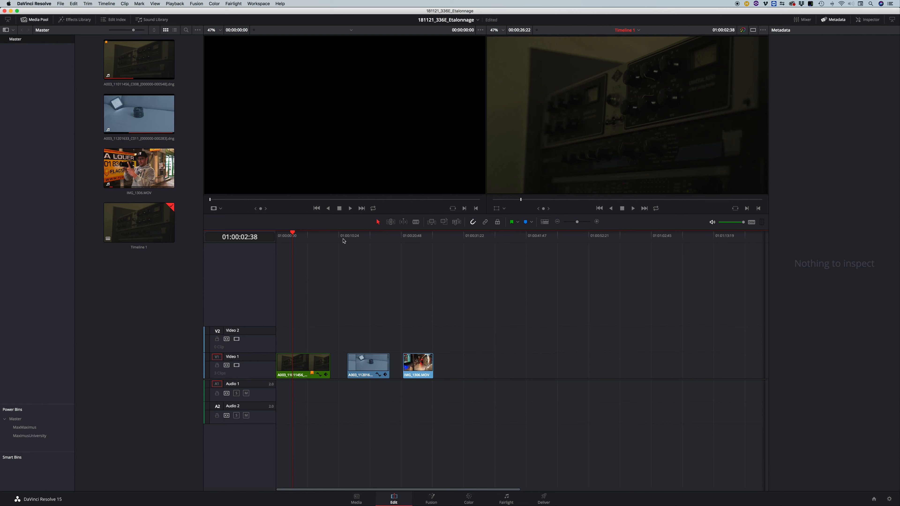
{"action": "left_click_drag", "start_coordinate": [343, 242], "coordinate": [364, 242]}
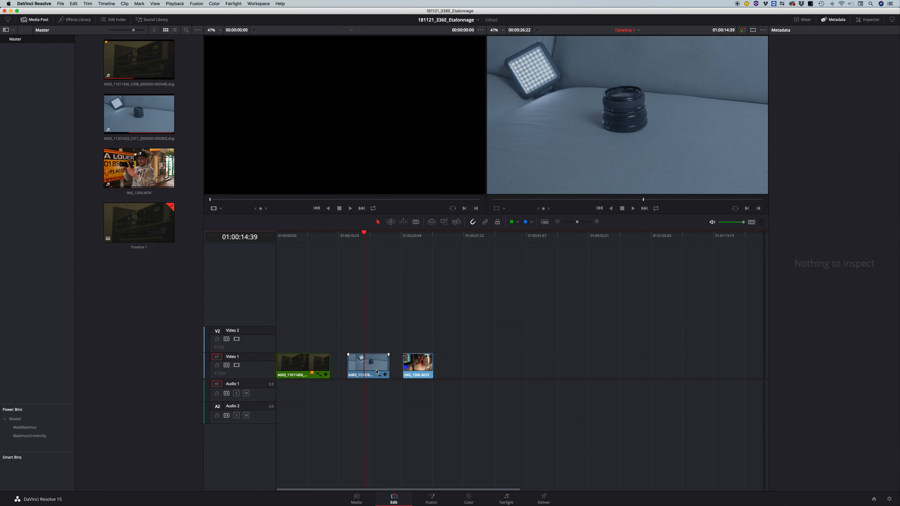
{"action": "left_click_drag", "start_coordinate": [364, 242], "coordinate": [418, 248]}
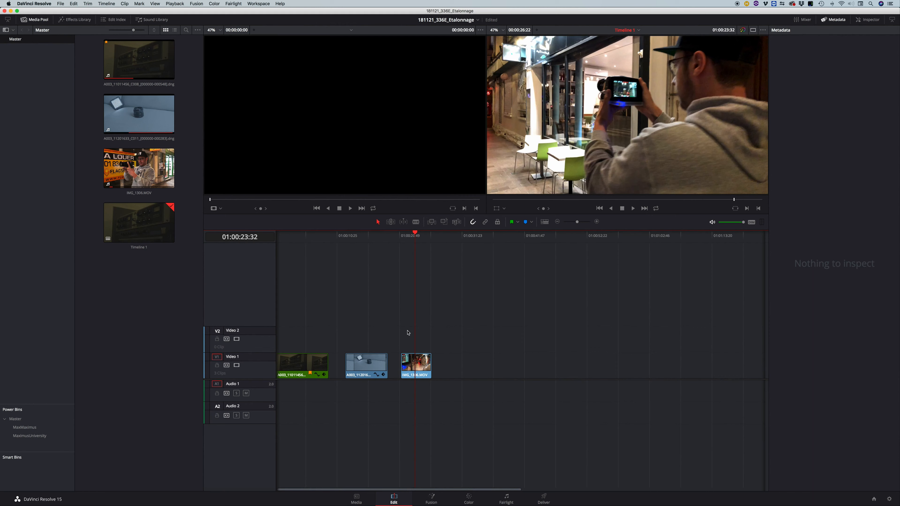
{"action": "scroll", "coordinate": [359, 361], "scroll_direction": "left", "scroll_amount": 1}
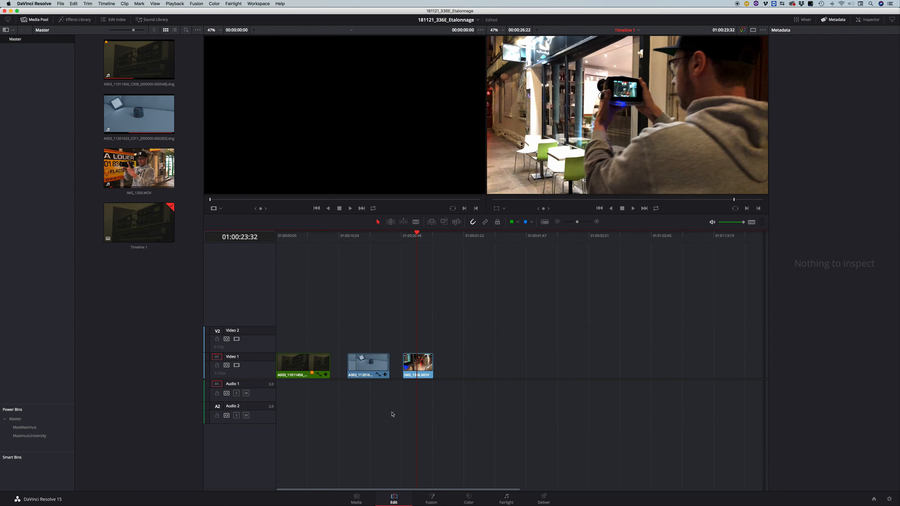
Switch to the Color page and display the primary color wheels.
{"action": "left_click", "coordinate": [473, 499]}
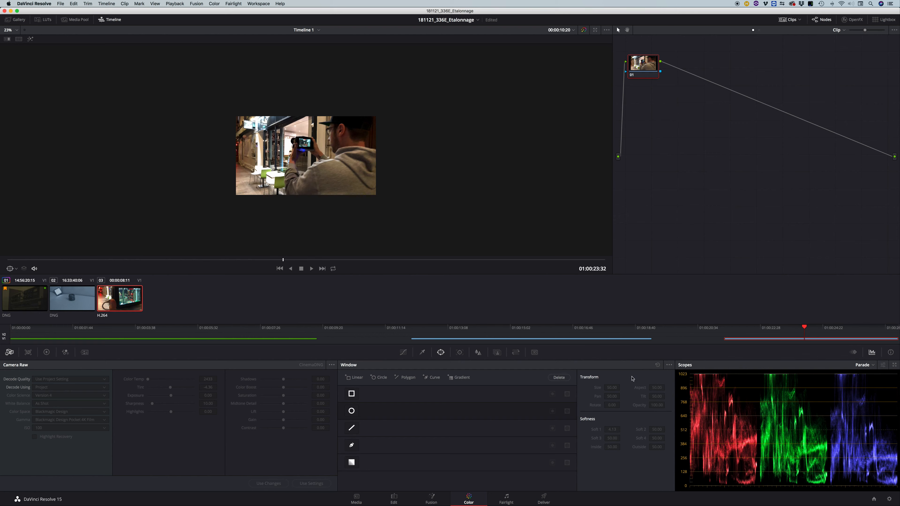
{"action": "left_click", "coordinate": [46, 353]}
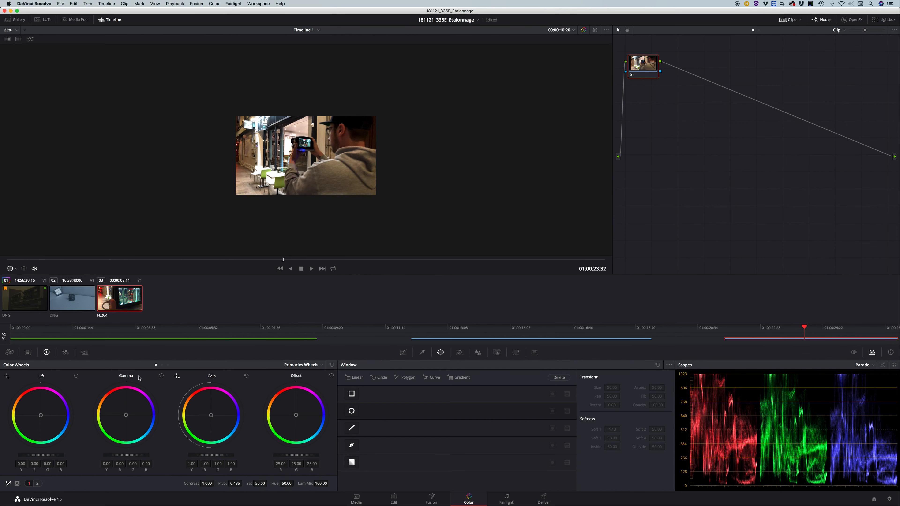
Show the stills Gallery and fit the clip image to the viewer.
{"action": "left_click", "coordinate": [15, 19]}
{"action": "left_click", "coordinate": [304, 30]}
{"action": "left_click", "coordinate": [301, 44]}
Reposition node 01 near the middle of the node graph and save the project.
{"action": "left_click_drag", "start_coordinate": [645, 67], "coordinate": [745, 115]}
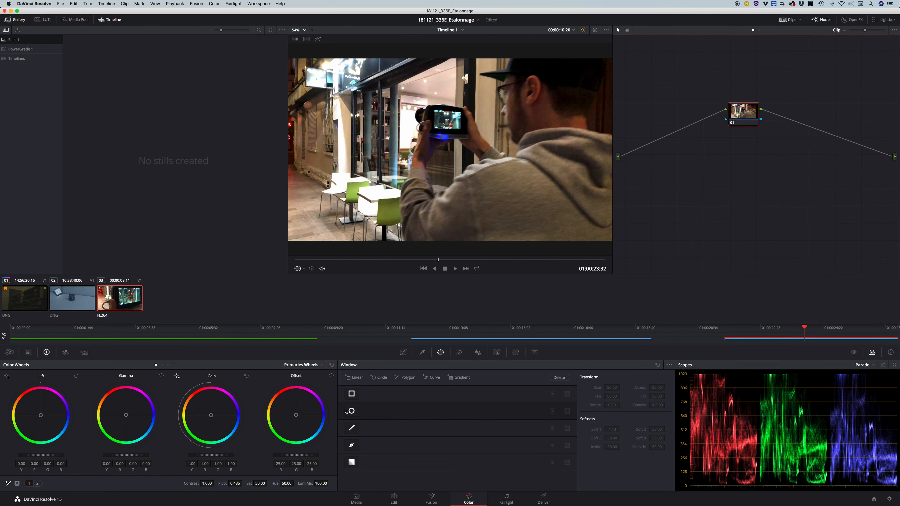
{"action": "key", "text": "super+s"}
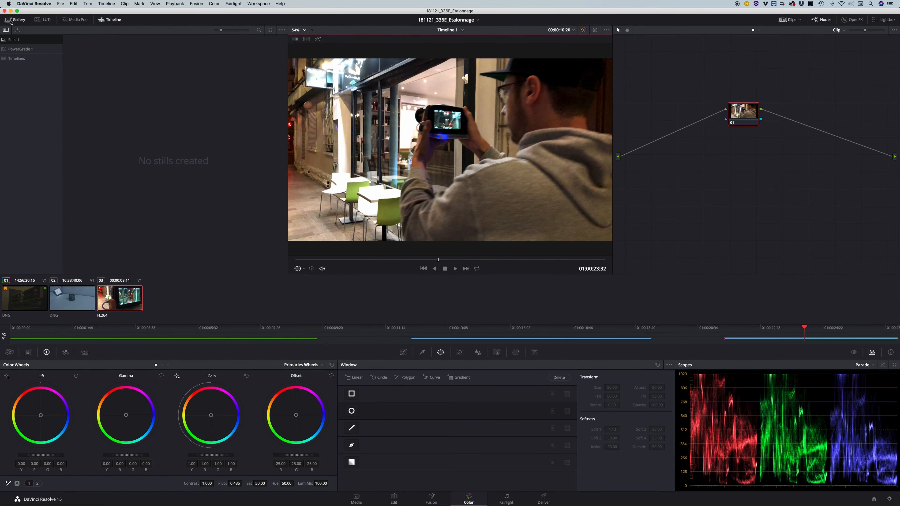
Select clip 01 and grab a still of its current frame into the Stills 1 album of the Gallery.
{"action": "left_click", "coordinate": [10, 21]}
{"action": "left_click", "coordinate": [10, 21]}
{"action": "left_click", "coordinate": [29, 300]}
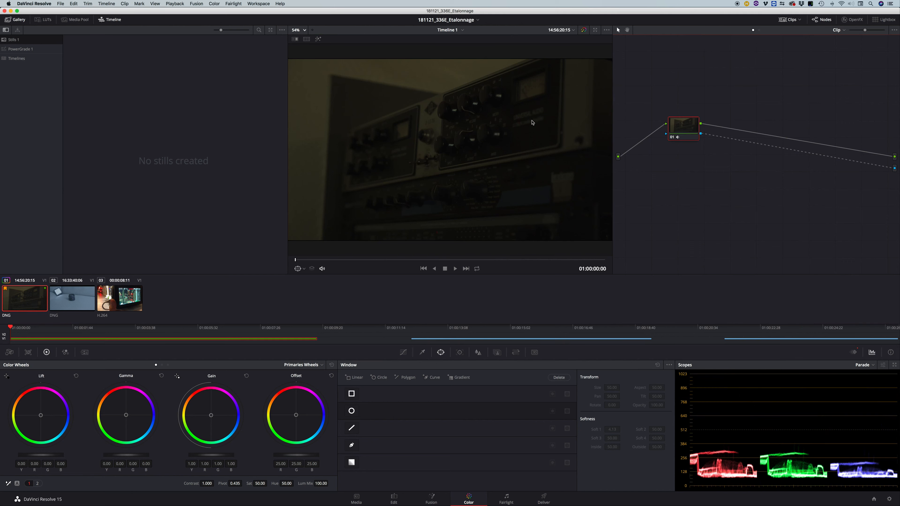
{"action": "right_click", "coordinate": [434, 89]}
{"action": "left_click", "coordinate": [445, 93]}
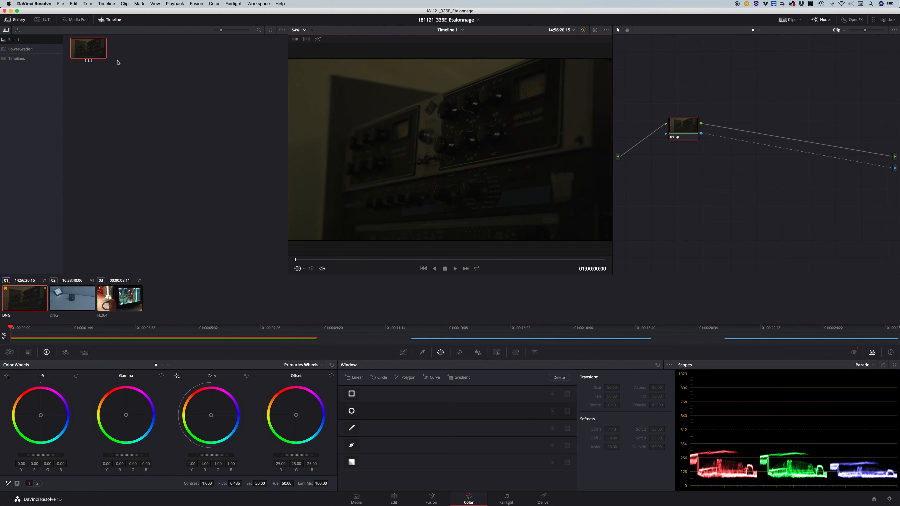
Select clip 02 and show the PowerGrade 1 album in the Gallery.
{"action": "left_click", "coordinate": [78, 304]}
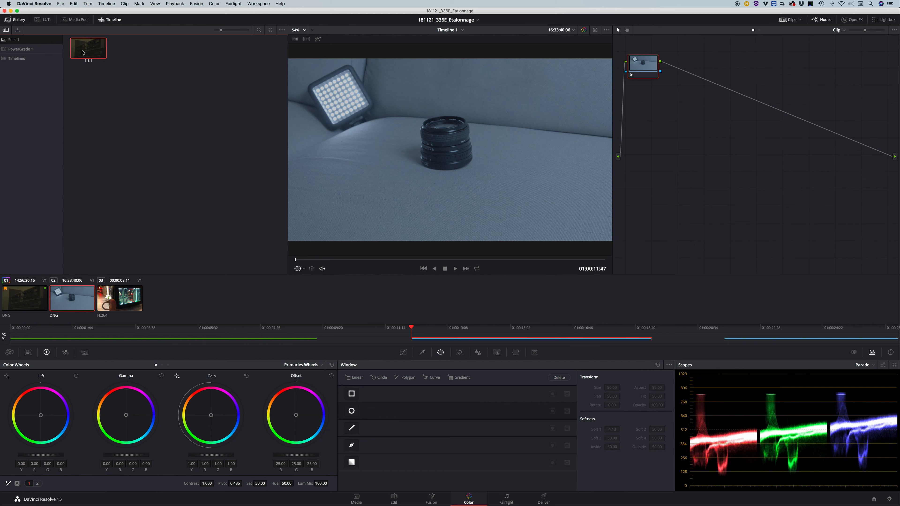
{"action": "left_click", "coordinate": [31, 52]}
{"action": "left_click", "coordinate": [31, 52]}
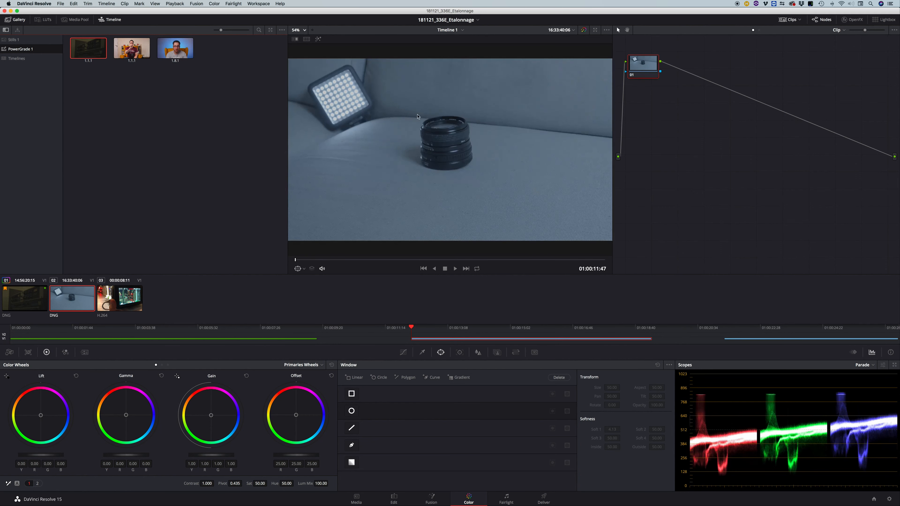
Replace the Gallery with the LUT browser and examine the ACES, Arri, Film Looks, DCI, Blackmagic Design and Favorites folders.
{"action": "left_click", "coordinate": [20, 24]}
{"action": "left_click", "coordinate": [46, 23]}
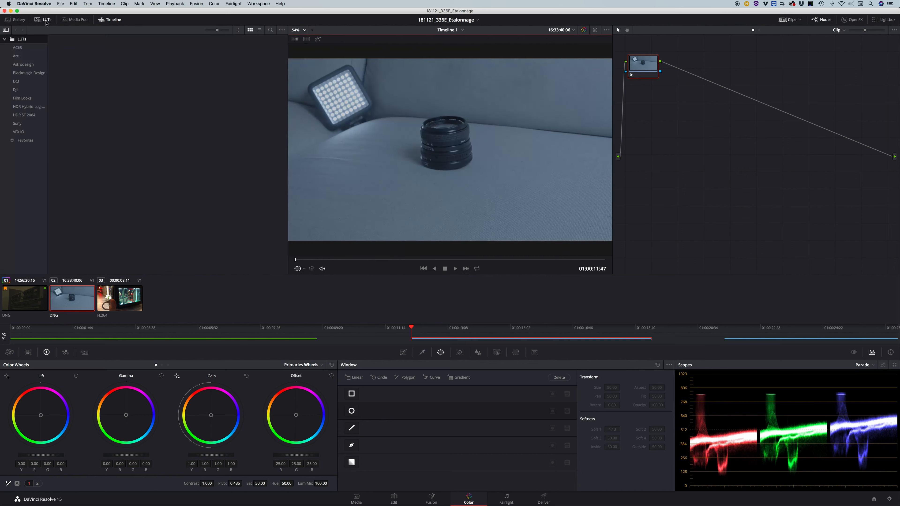
{"action": "left_click", "coordinate": [31, 48]}
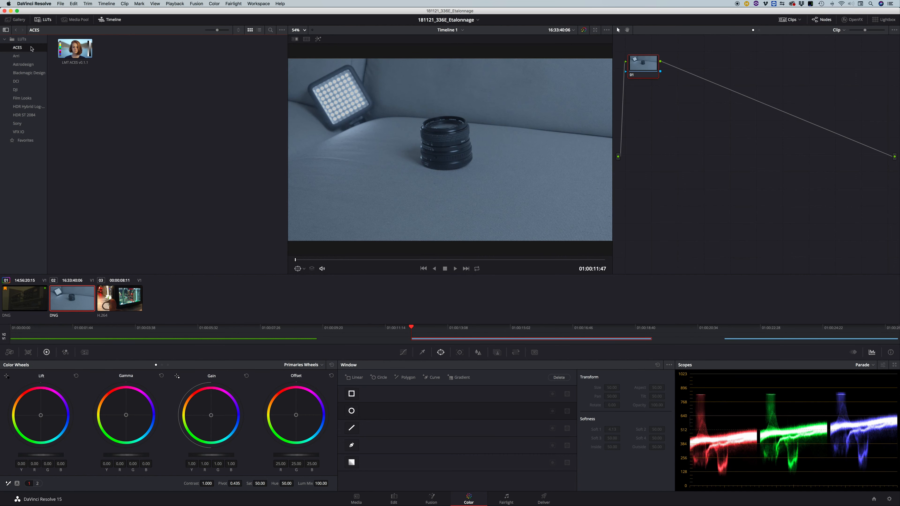
{"action": "left_click", "coordinate": [29, 56]}
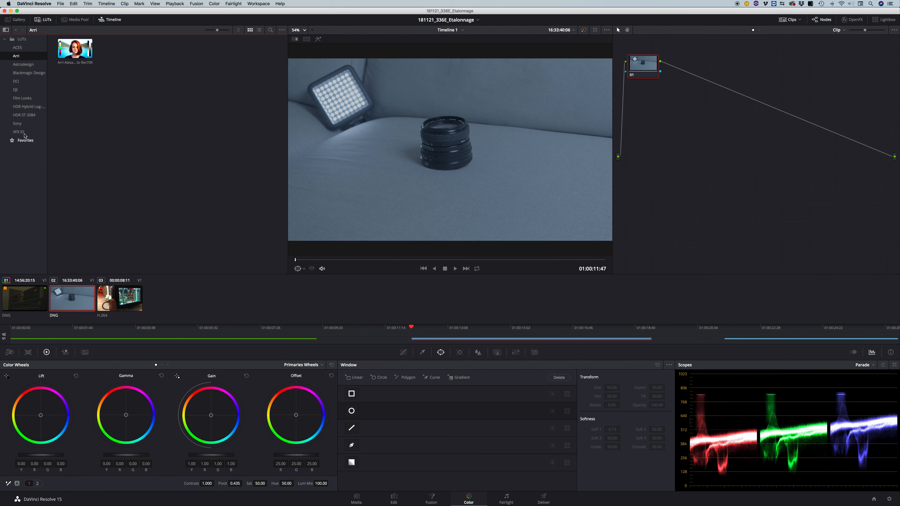
{"action": "left_click", "coordinate": [25, 99]}
{"action": "left_click", "coordinate": [24, 82]}
{"action": "left_click", "coordinate": [27, 75]}
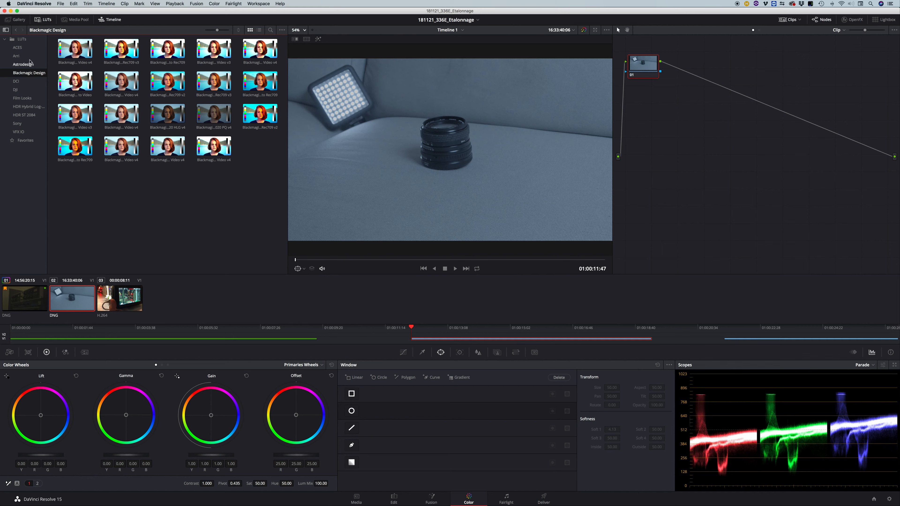
{"action": "left_click", "coordinate": [18, 56]}
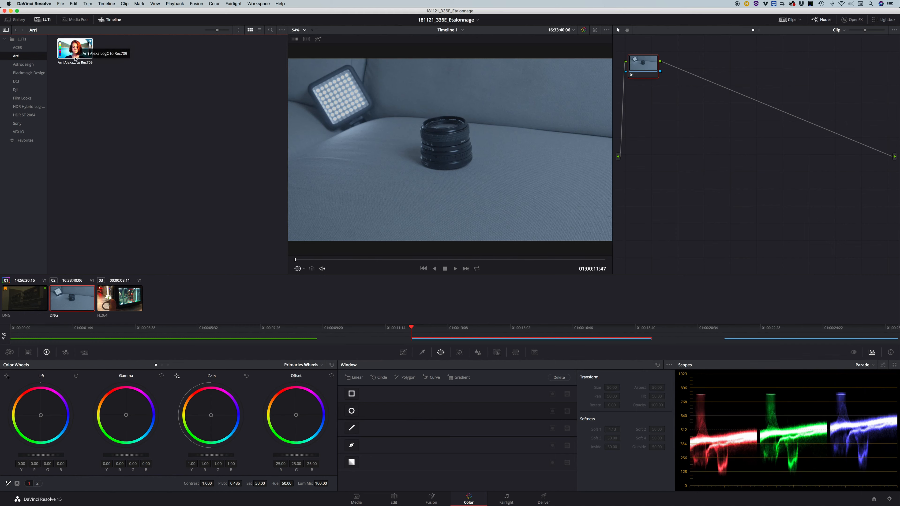
{"action": "left_click", "coordinate": [25, 141]}
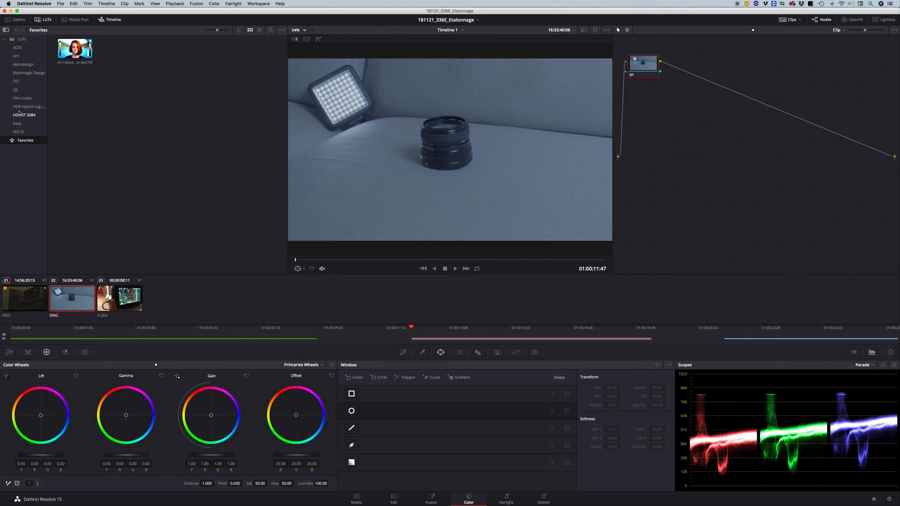
Show the Film Looks LUTs and enlarge their thumbnails to the maximum size.
{"action": "left_click", "coordinate": [22, 98]}
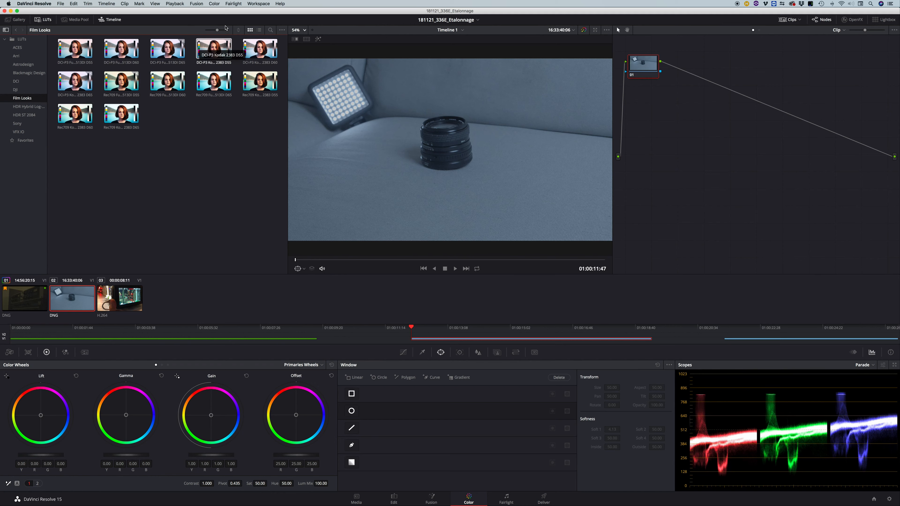
{"action": "left_click_drag", "start_coordinate": [217, 30], "coordinate": [242, 33]}
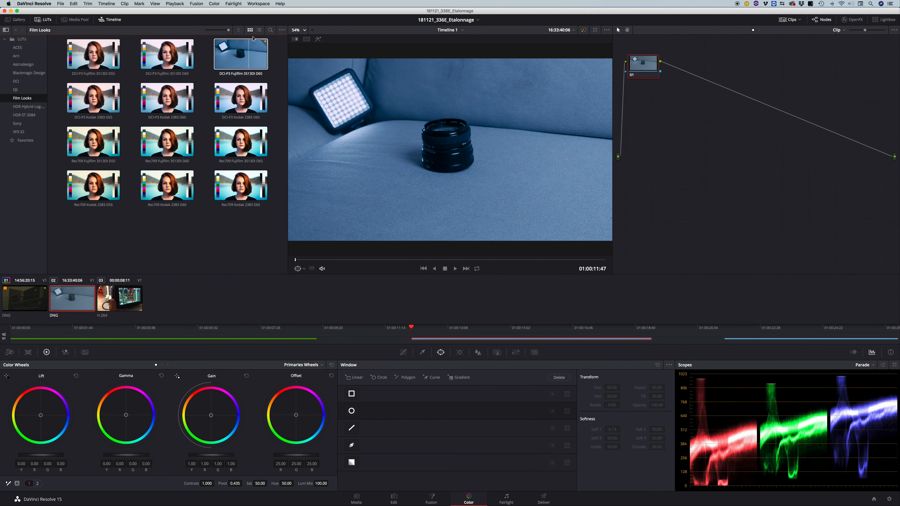
Display the Film Looks LUTs as a list and widen the File Path column to examine the file details.
{"action": "left_click", "coordinate": [259, 31]}
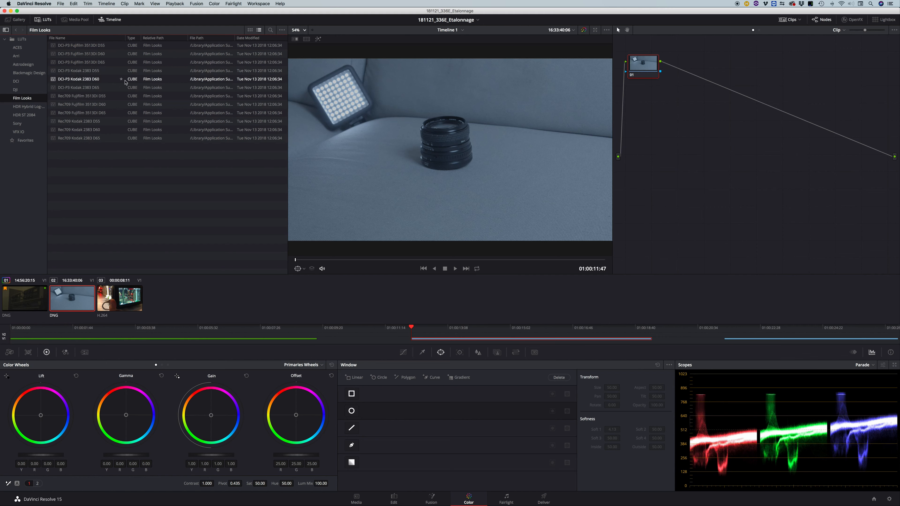
{"action": "left_click_drag", "start_coordinate": [235, 38], "coordinate": [288, 46]}
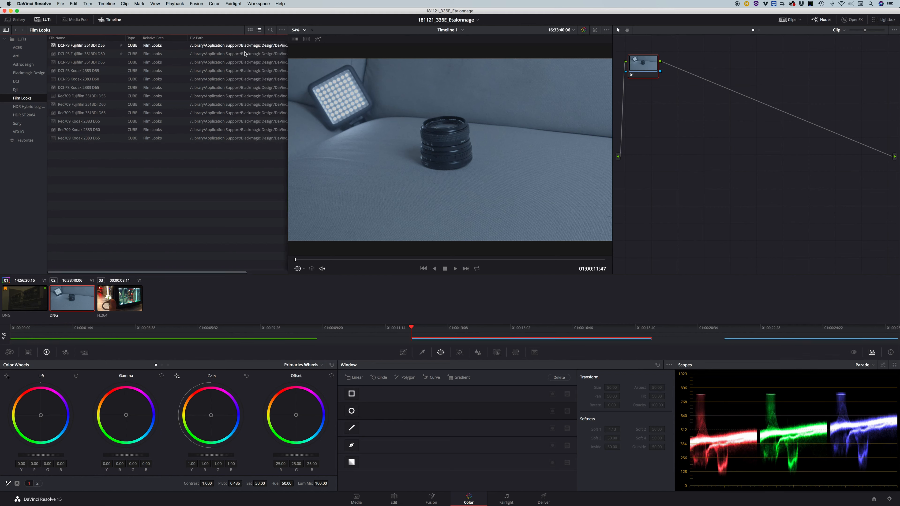
{"action": "scroll", "coordinate": [241, 48], "scroll_direction": "right", "scroll_amount": 5}
{"action": "scroll", "coordinate": [248, 45], "scroll_direction": "left", "scroll_amount": 3}
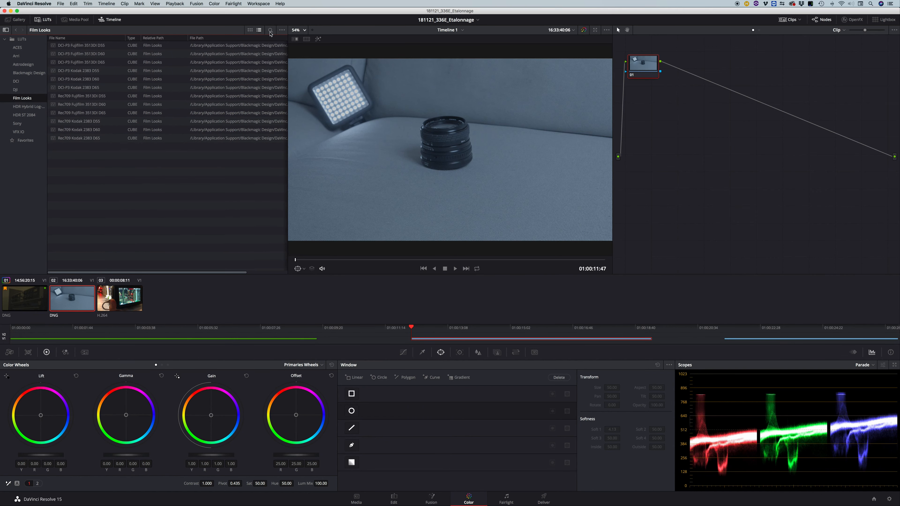
Toggle the LUT browser's Live Preview option and return the browser to thumbnail view.
{"action": "left_click", "coordinate": [283, 30]}
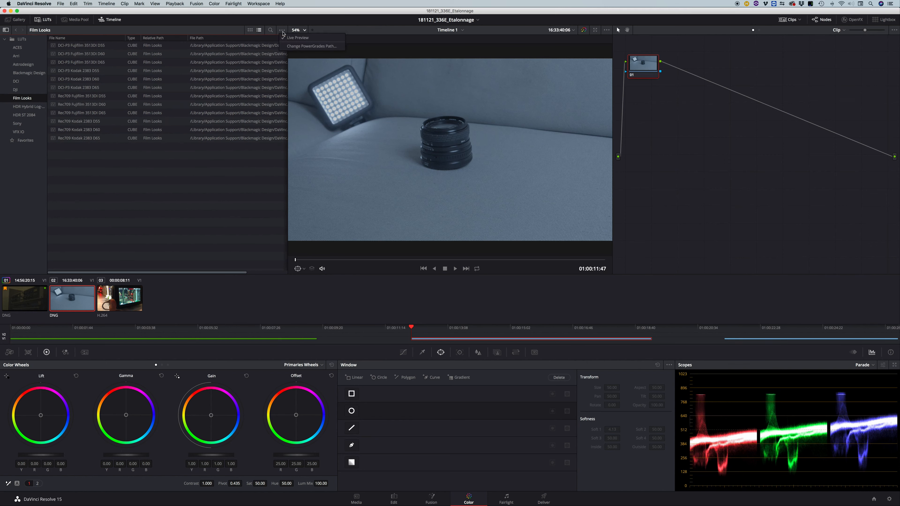
{"action": "left_click", "coordinate": [287, 38]}
{"action": "left_click", "coordinate": [250, 30]}
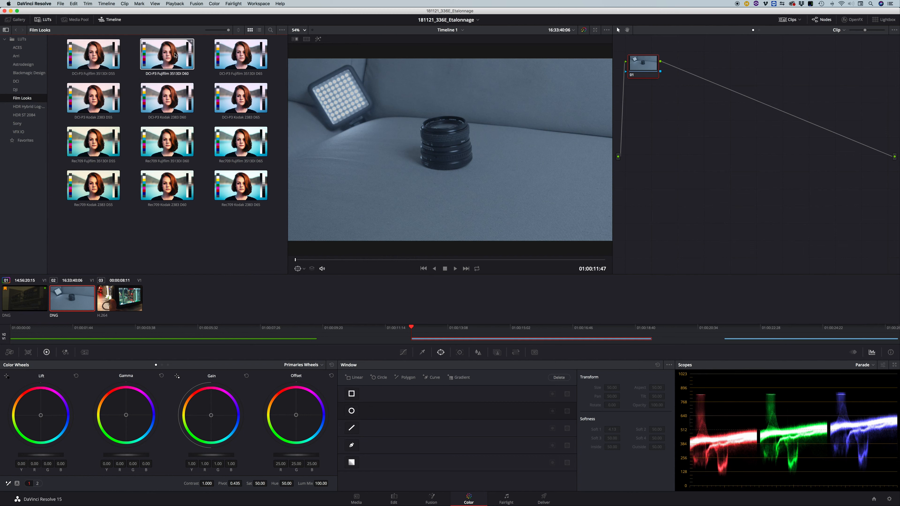
Examine the available locations in the PowerGrades folder selection and cancel it.
{"action": "left_click", "coordinate": [282, 29]}
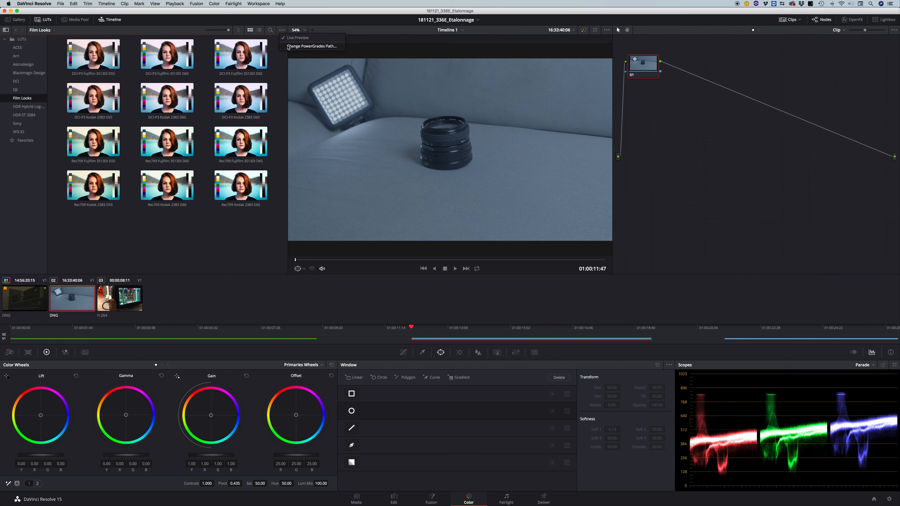
{"action": "left_click", "coordinate": [288, 46]}
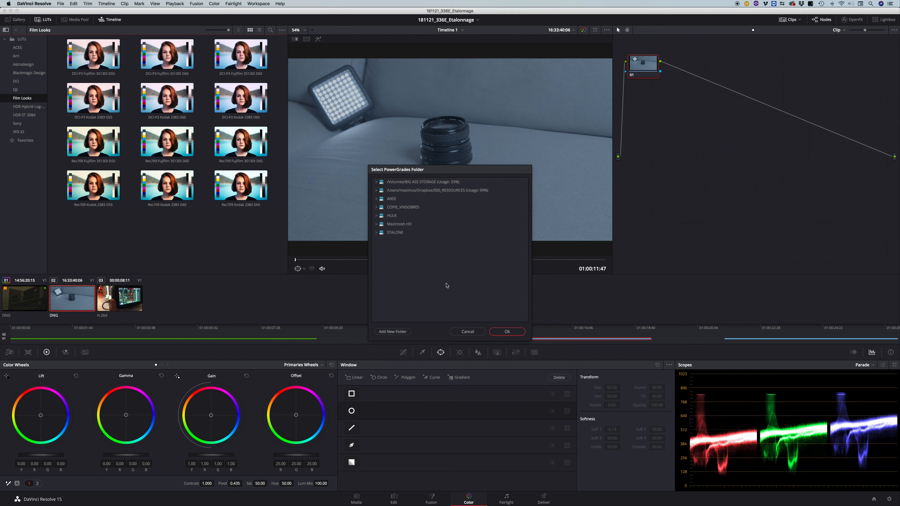
{"action": "left_click", "coordinate": [468, 332]}
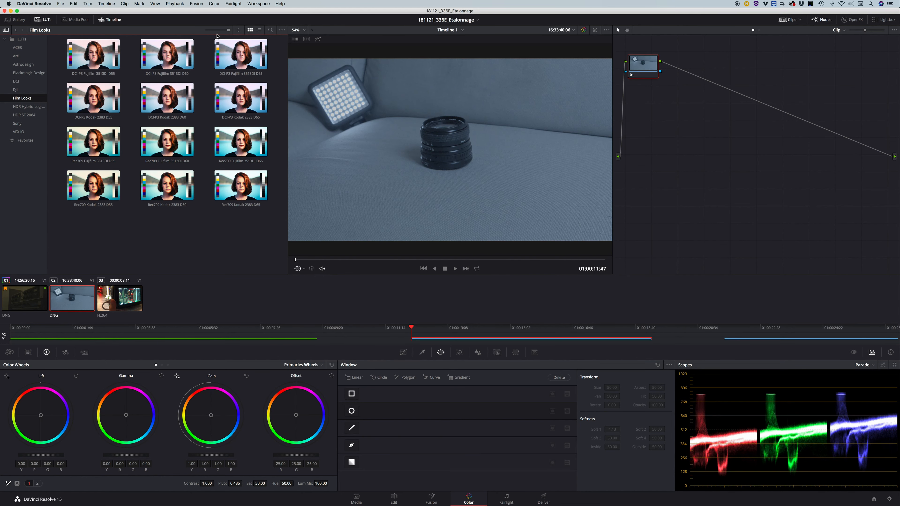
Close the LUT browser, show the Media Pool briefly, and hide it to give the viewer more room.
{"action": "left_click", "coordinate": [43, 19]}
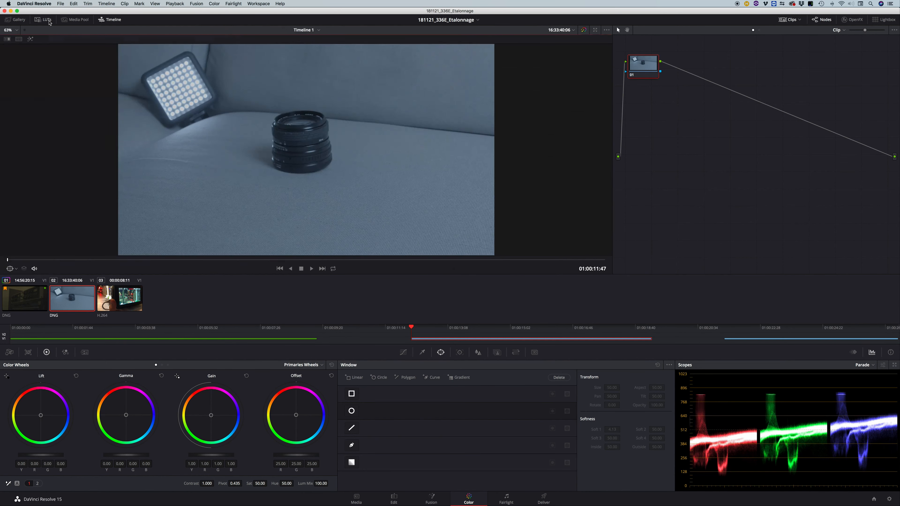
{"action": "left_click", "coordinate": [74, 19]}
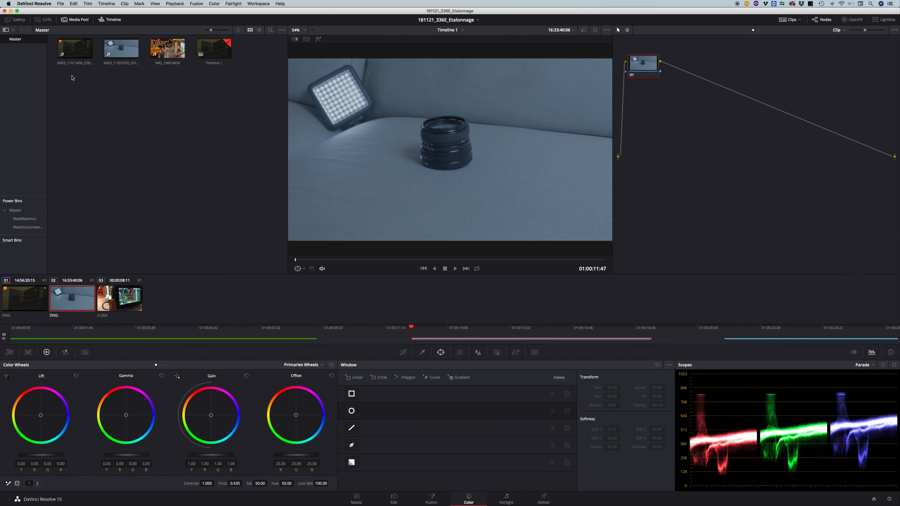
{"action": "left_click", "coordinate": [75, 20]}
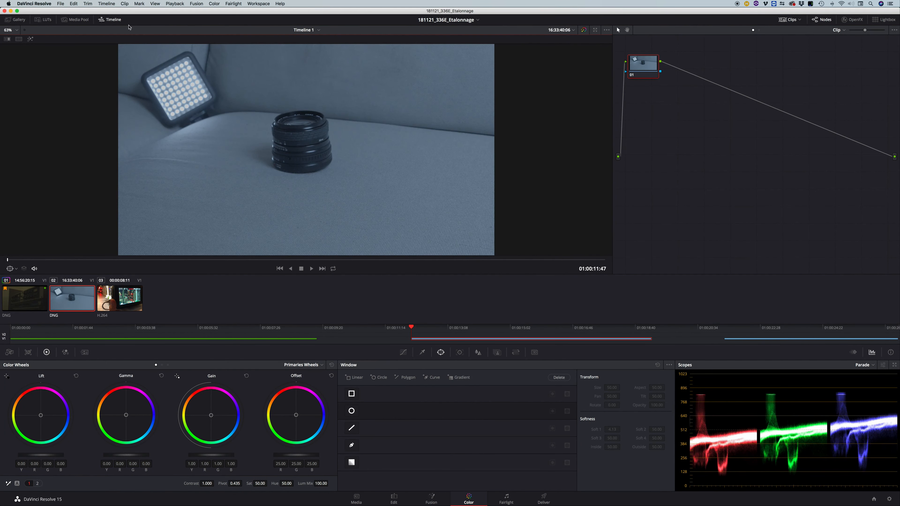
Toggle the mini timeline's visibility off and on, leaving it displayed.
{"action": "left_click", "coordinate": [115, 22]}
{"action": "left_click", "coordinate": [114, 21]}
{"action": "left_click", "coordinate": [115, 22]}
{"action": "left_click", "coordinate": [115, 22]}
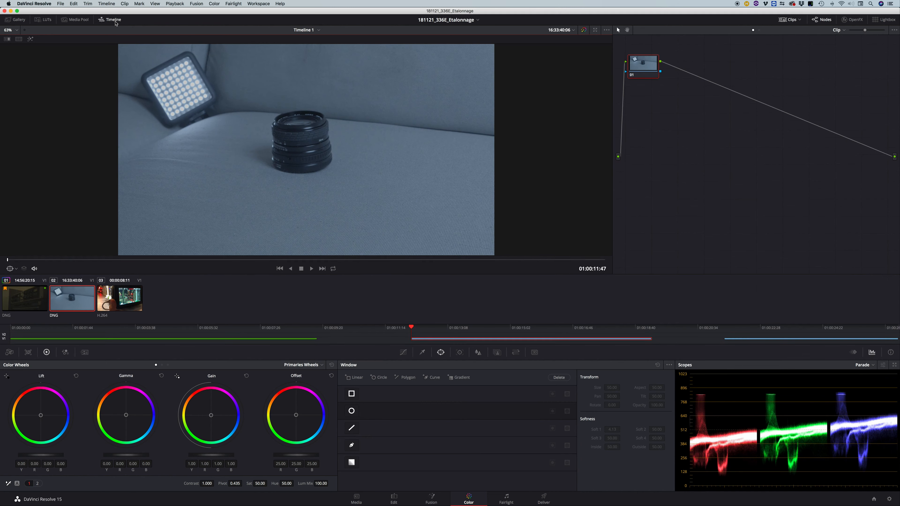
Switch between the three clips using the thumbnails and mini timeline, ending on clip 01.
{"action": "left_click", "coordinate": [291, 341]}
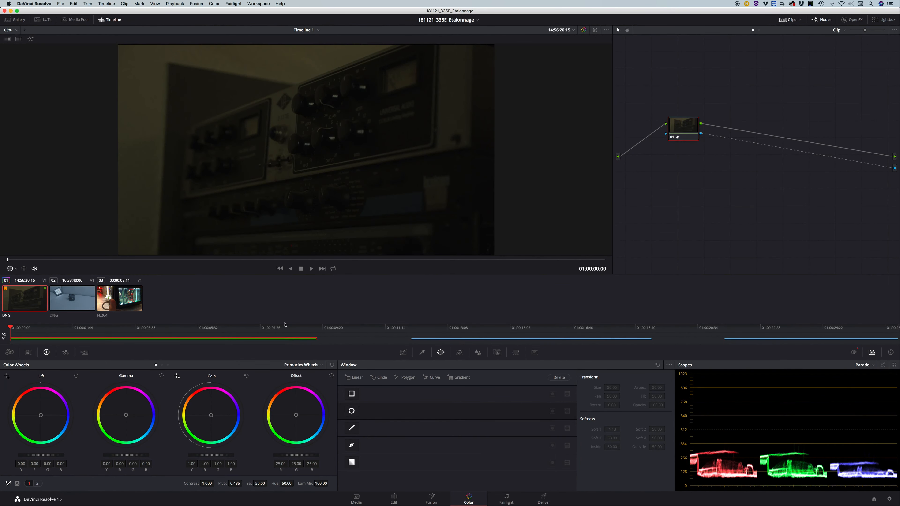
{"action": "left_click", "coordinate": [75, 299]}
{"action": "left_click", "coordinate": [123, 300]}
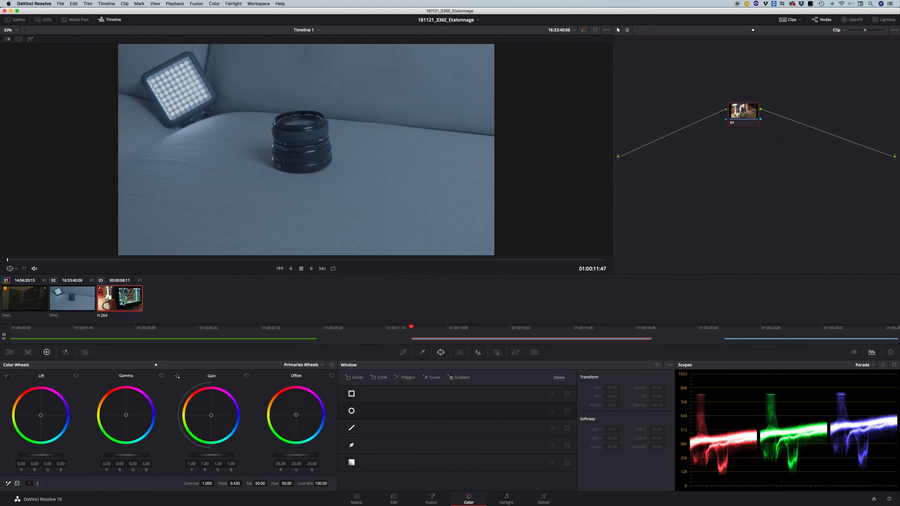
{"action": "left_click", "coordinate": [254, 340]}
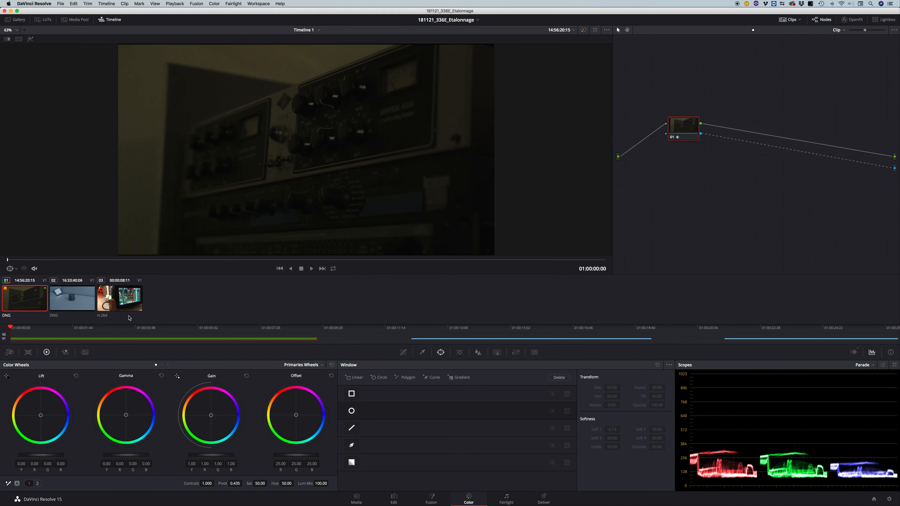
Hide the mini timeline and check the viewer's list of available timelines.
{"action": "left_click", "coordinate": [107, 19]}
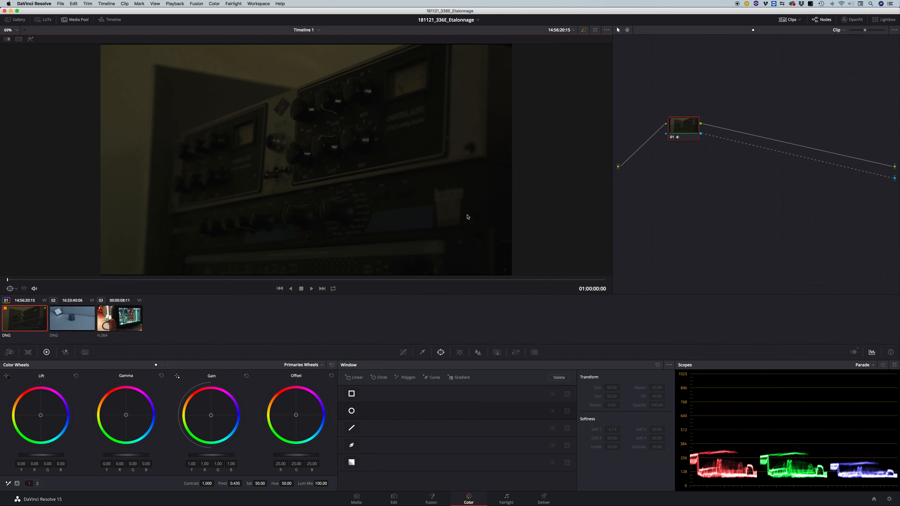
{"action": "left_click", "coordinate": [320, 30]}
{"action": "left_click", "coordinate": [340, 33]}
Switch the viewer's timecode display to Timeline Timecode and return it to Source Timecode.
{"action": "left_click", "coordinate": [574, 31]}
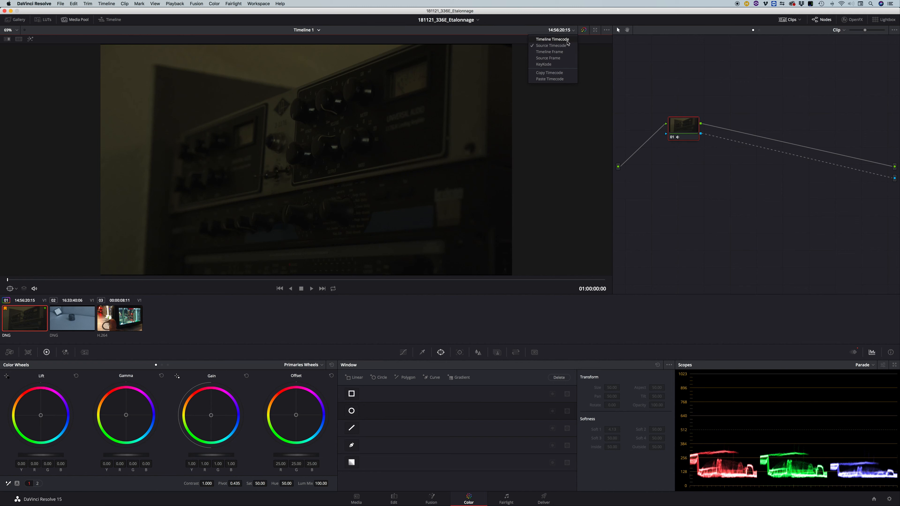
{"action": "left_click", "coordinate": [568, 43]}
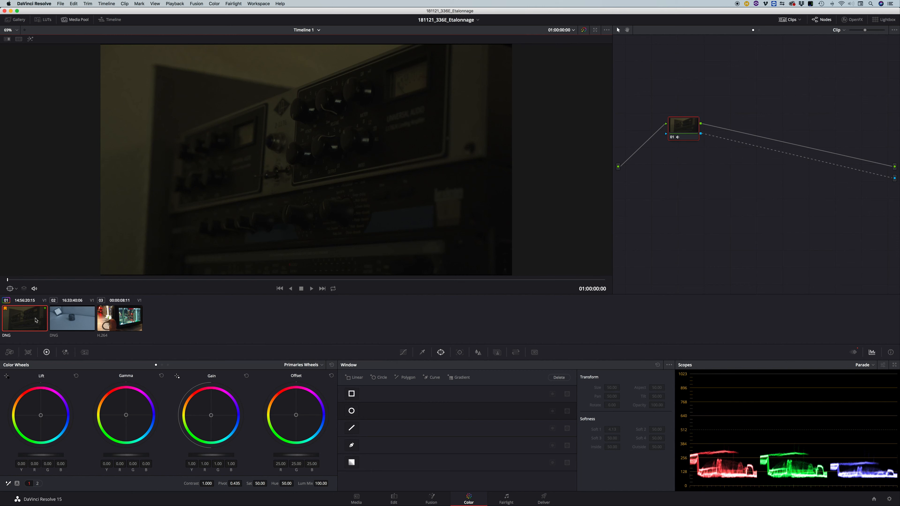
{"action": "left_click", "coordinate": [564, 29]}
{"action": "left_click", "coordinate": [564, 46]}
Cycle the viewer's timecode display through Timeline Frame, Source Frame and KeyKode, ending on Source Timecode.
{"action": "left_click", "coordinate": [573, 31]}
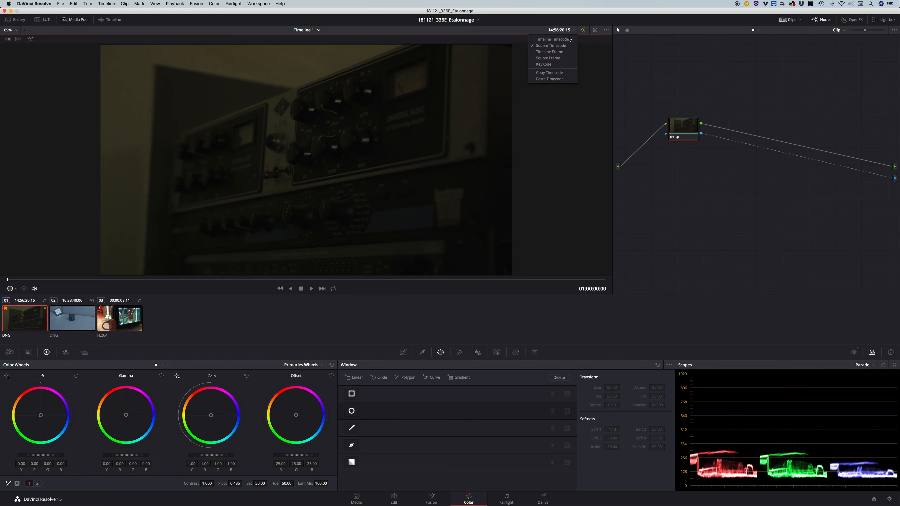
{"action": "left_click", "coordinate": [565, 53]}
{"action": "left_click", "coordinate": [574, 31]}
{"action": "left_click", "coordinate": [566, 59]}
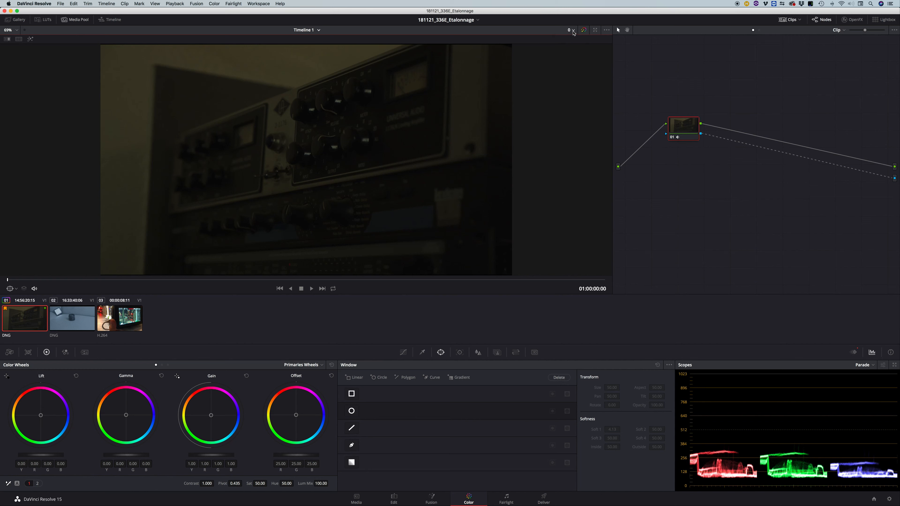
{"action": "left_click", "coordinate": [574, 31]}
{"action": "left_click", "coordinate": [563, 64]}
{"action": "left_click", "coordinate": [574, 32]}
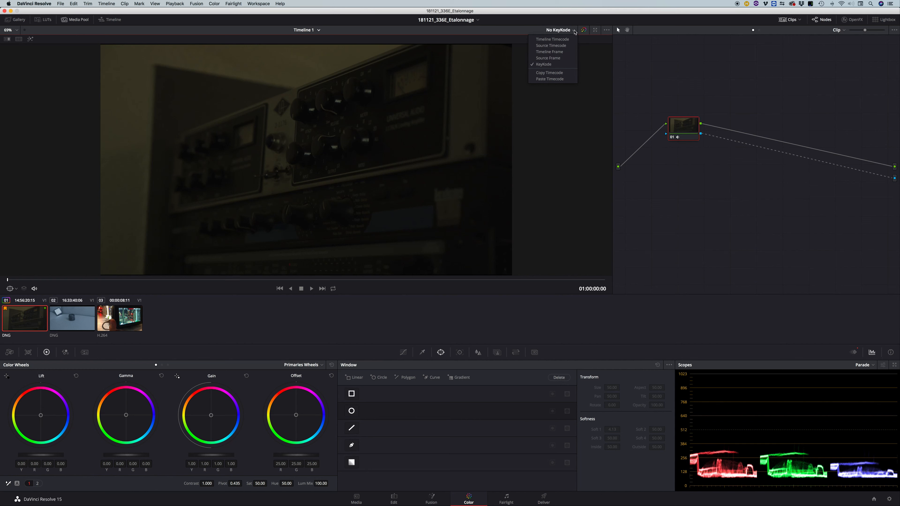
{"action": "left_click", "coordinate": [574, 31]}
{"action": "left_click", "coordinate": [573, 31]}
{"action": "left_click", "coordinate": [568, 46]}
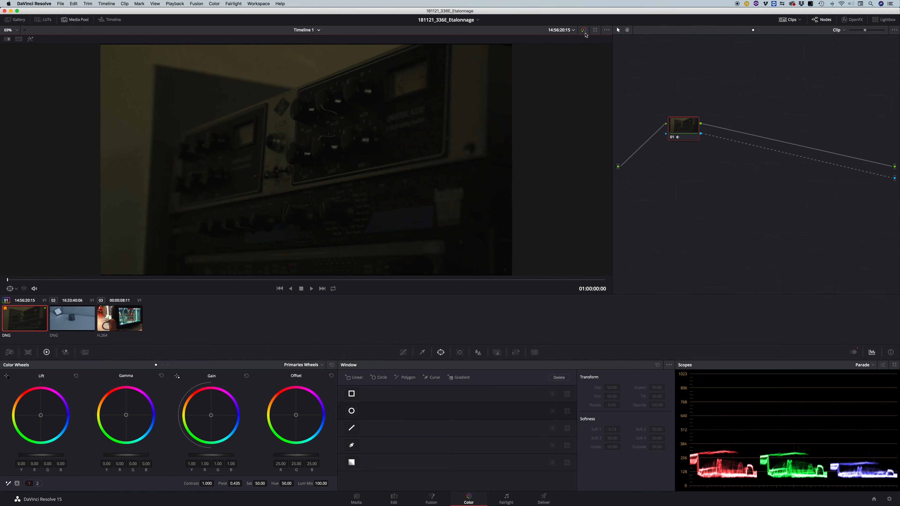
Toggle the timeline viewer's color grade bypass on the Edit page and return to the Color page.
{"action": "left_click", "coordinate": [395, 498]}
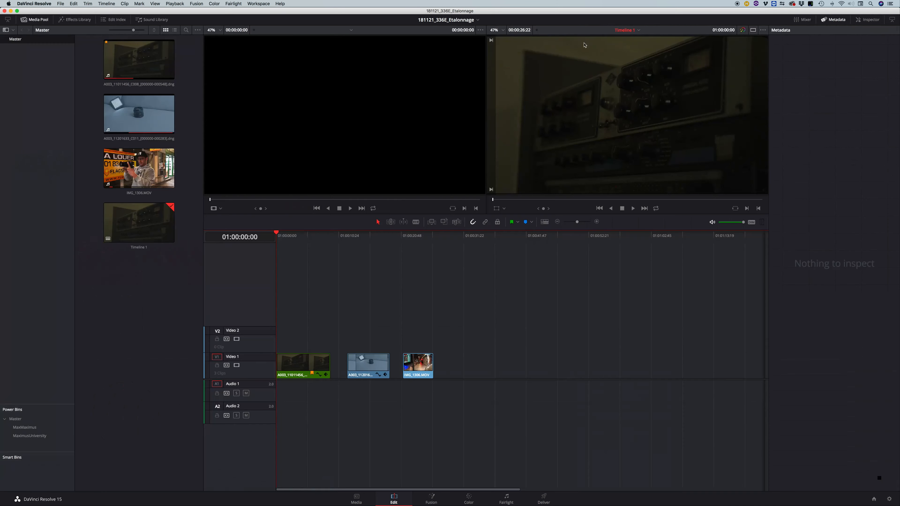
{"action": "left_click", "coordinate": [743, 30]}
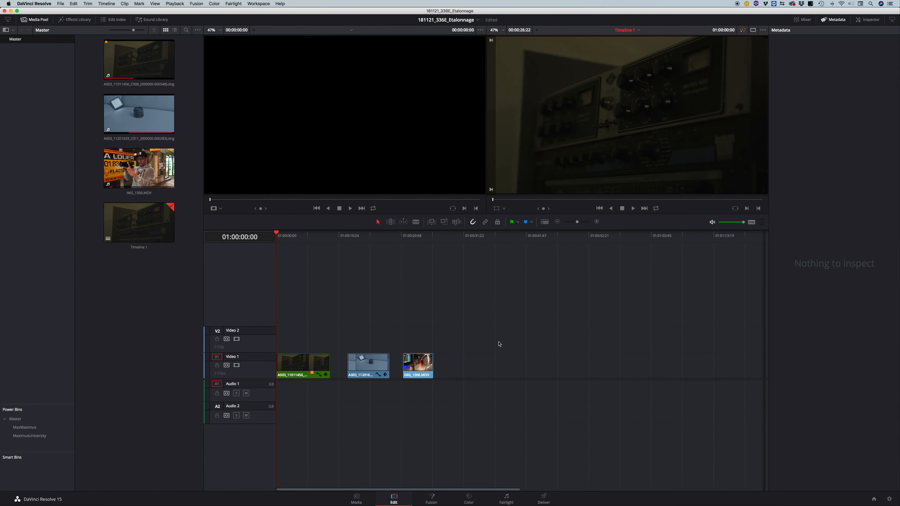
{"action": "left_click", "coordinate": [475, 497]}
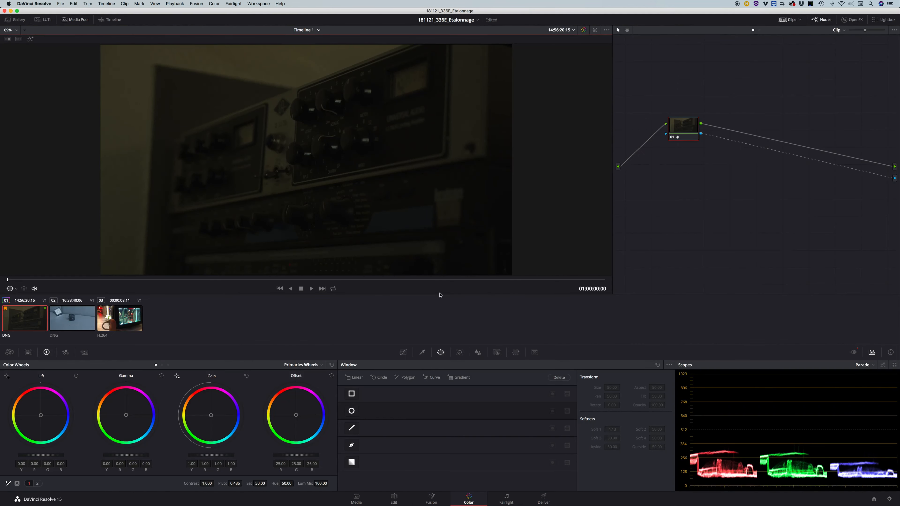
Expand the viewer over the thumbnail and node areas and restore the standard layout.
{"action": "left_click", "coordinate": [597, 32]}
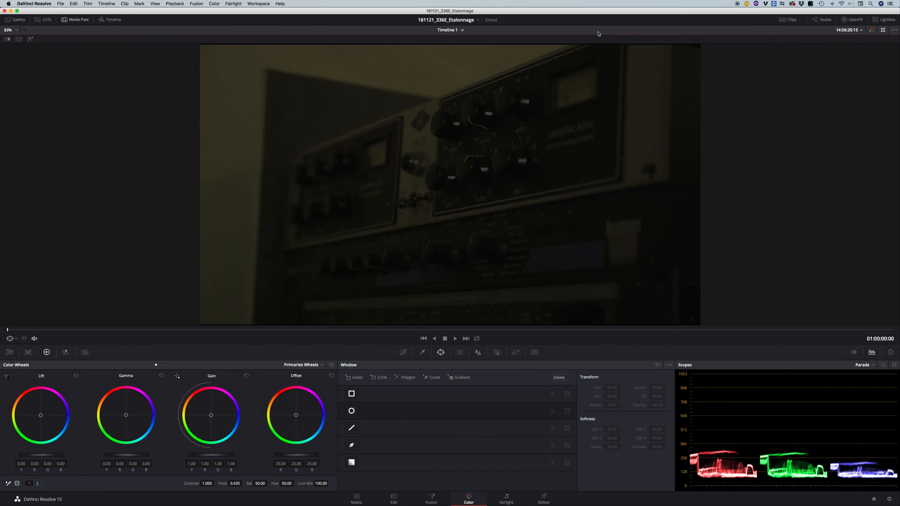
{"action": "left_click", "coordinate": [884, 30]}
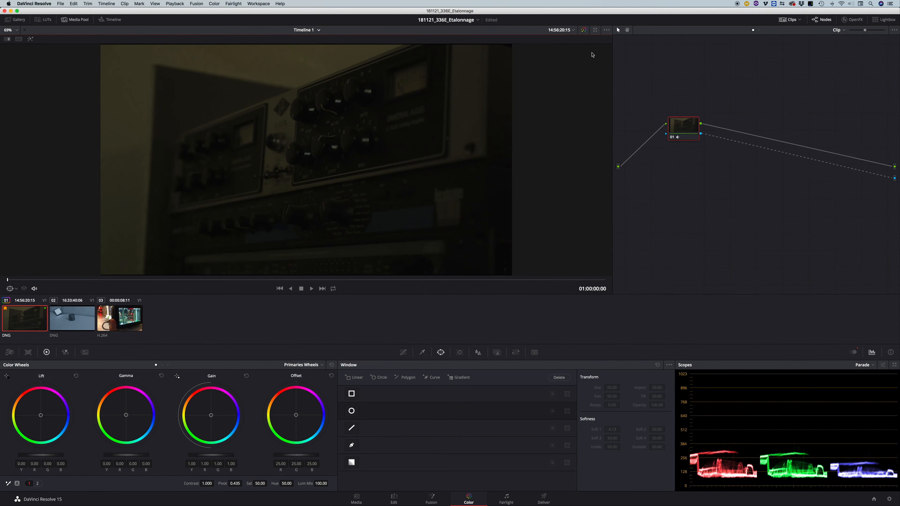
Toggle the node editor and the clip thumbnails off and on, leaving both displayed.
{"action": "left_click", "coordinate": [822, 21]}
{"action": "left_click", "coordinate": [822, 23]}
{"action": "left_click", "coordinate": [822, 22]}
{"action": "left_click", "coordinate": [822, 23]}
{"action": "left_click", "coordinate": [791, 20]}
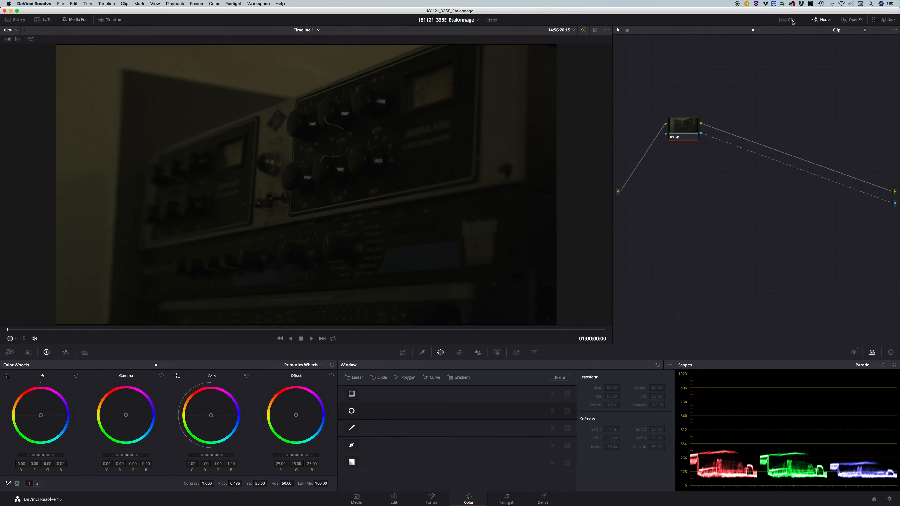
{"action": "left_click", "coordinate": [792, 21]}
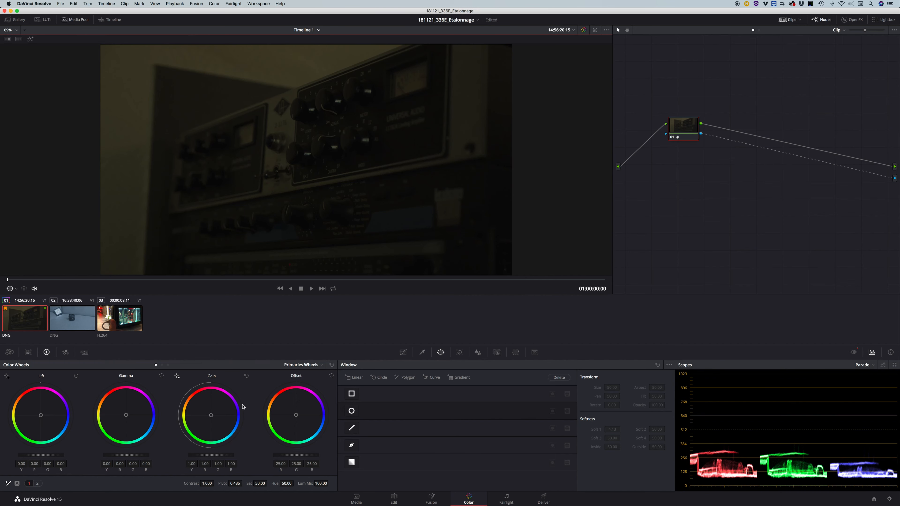
Shift clip 01's Gain color balance towards magenta-blue, to about red 1.15, green 0.90 and blue 1.54.
{"action": "left_click_drag", "start_coordinate": [211, 415], "coordinate": [218, 414]}
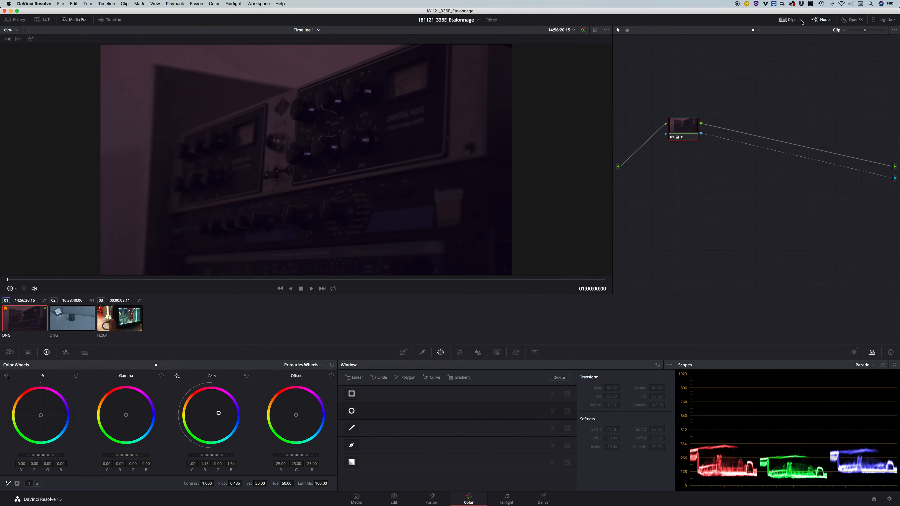
Toggle the clip thumbnails' visibility, leaving them displayed, and view clip 02 before returning to clip 01.
{"action": "left_click", "coordinate": [788, 21]}
{"action": "left_click", "coordinate": [788, 20]}
{"action": "left_click", "coordinate": [789, 20]}
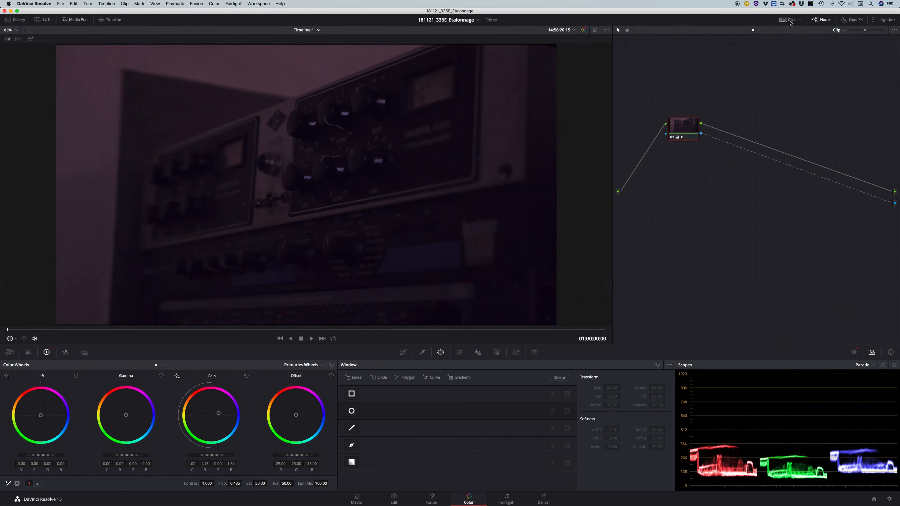
{"action": "left_click", "coordinate": [789, 21]}
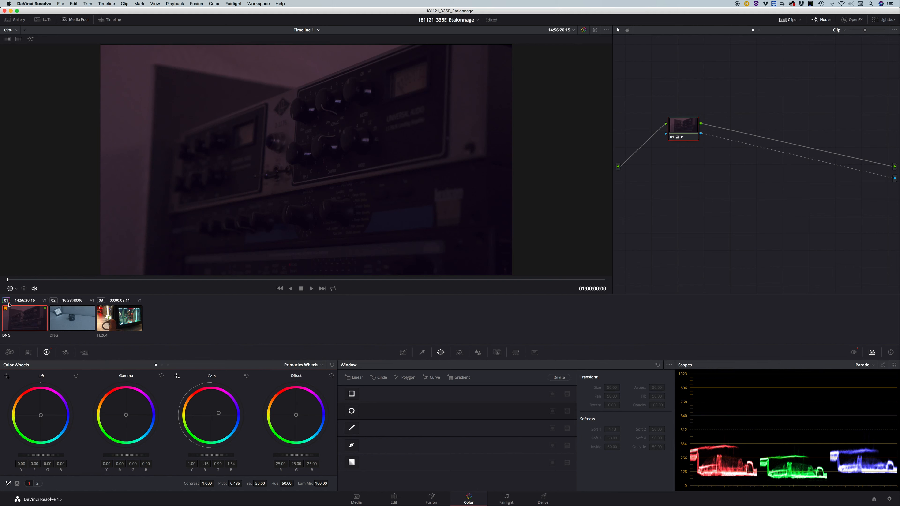
{"action": "left_click", "coordinate": [60, 319]}
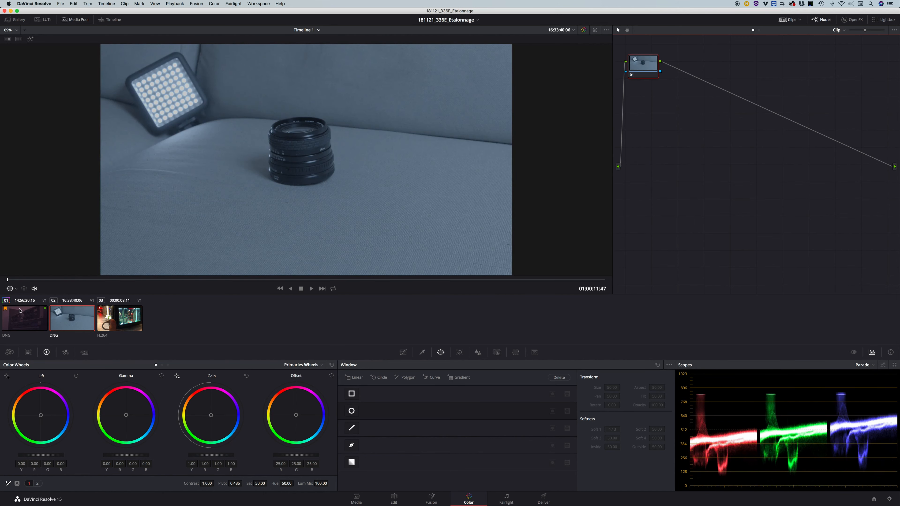
{"action": "left_click", "coordinate": [25, 319]}
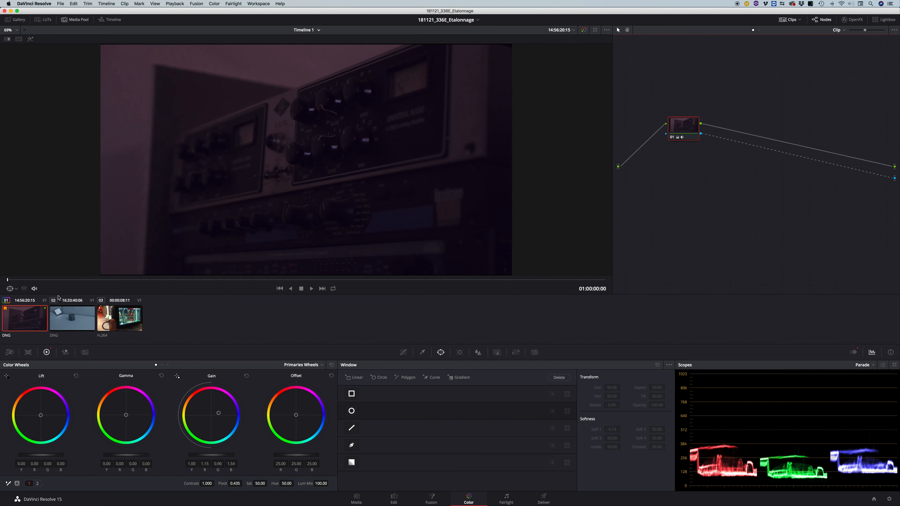
Filter the clip thumbnails to Graded Clips and restore the display of All Clips.
{"action": "left_click", "coordinate": [801, 22]}
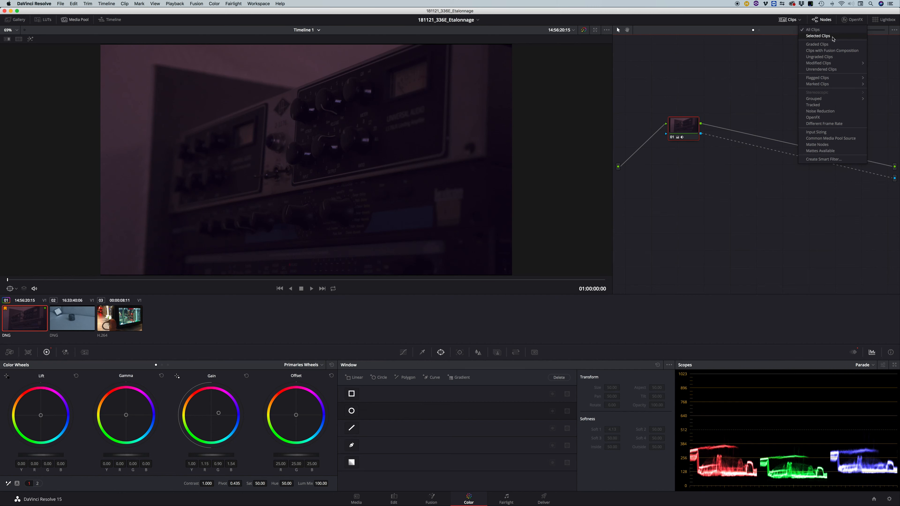
{"action": "left_click", "coordinate": [824, 45]}
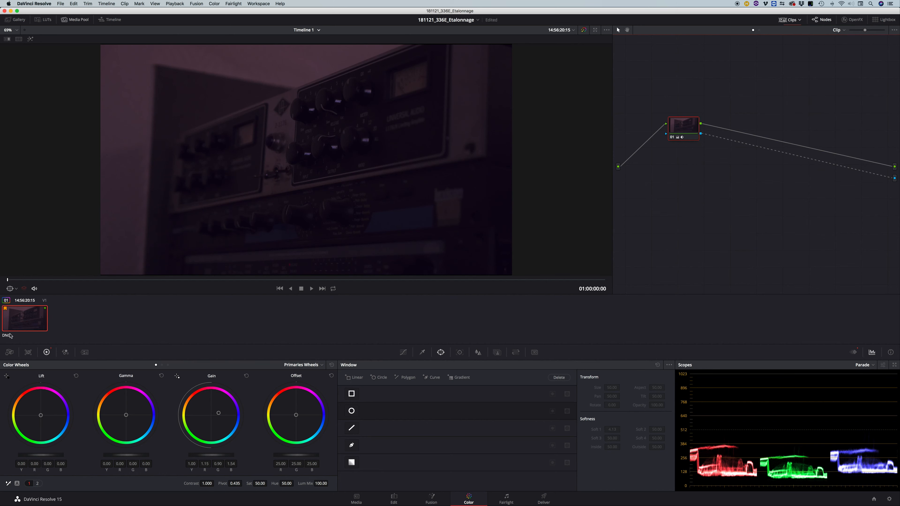
{"action": "left_click", "coordinate": [800, 22]}
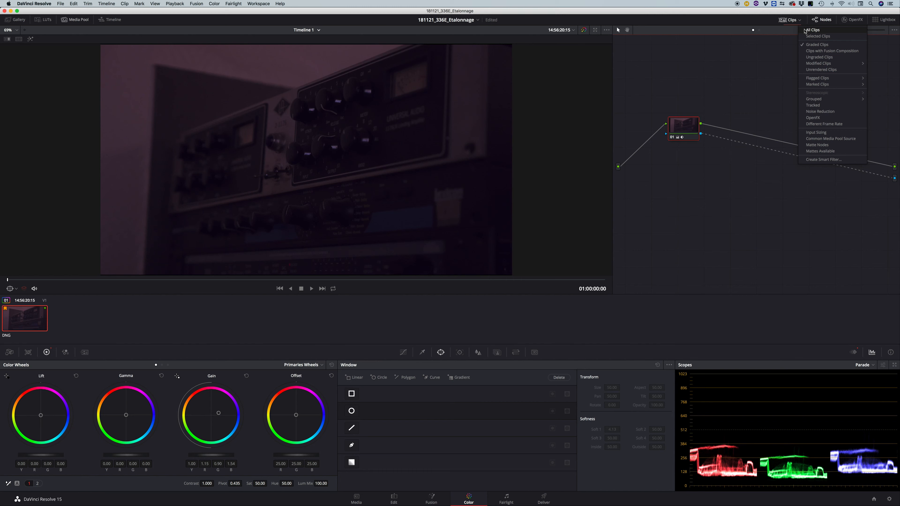
{"action": "left_click", "coordinate": [817, 31]}
Select clip 02, try the Selected Clips filter on the thumbnails, and restore All Clips.
{"action": "left_click", "coordinate": [801, 20]}
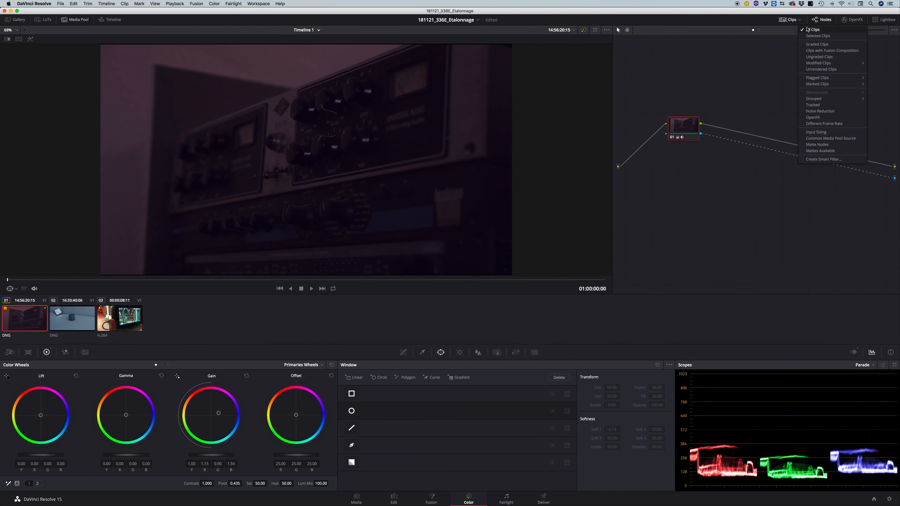
{"action": "left_click", "coordinate": [63, 320]}
{"action": "left_click", "coordinate": [799, 20]}
{"action": "left_click", "coordinate": [810, 36]}
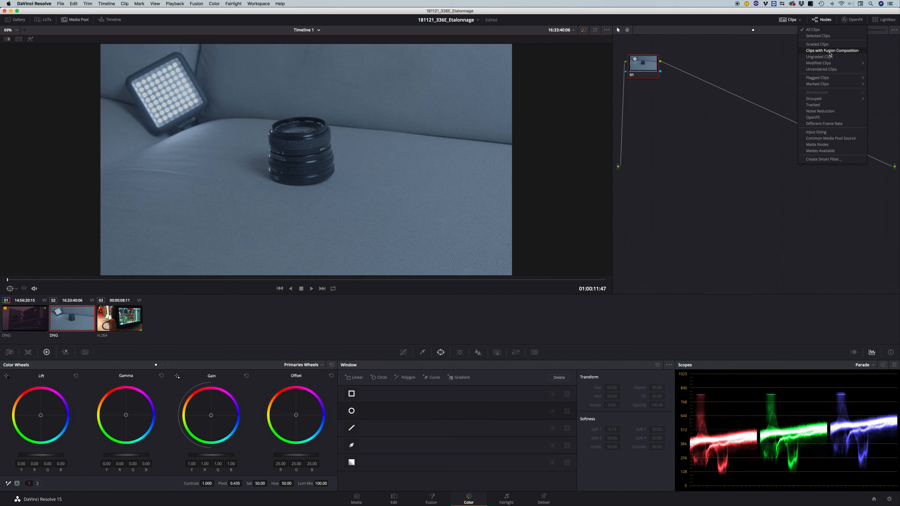
{"action": "left_click", "coordinate": [810, 30]}
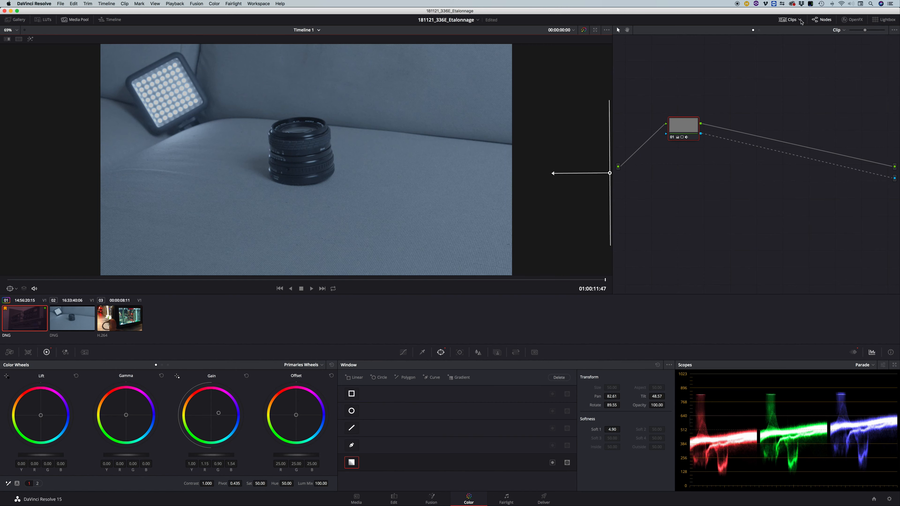
Limit the thumbnails to Selected Clips with clip 01 active and return to All Clips.
{"action": "left_click", "coordinate": [802, 22]}
{"action": "left_click", "coordinate": [810, 36]}
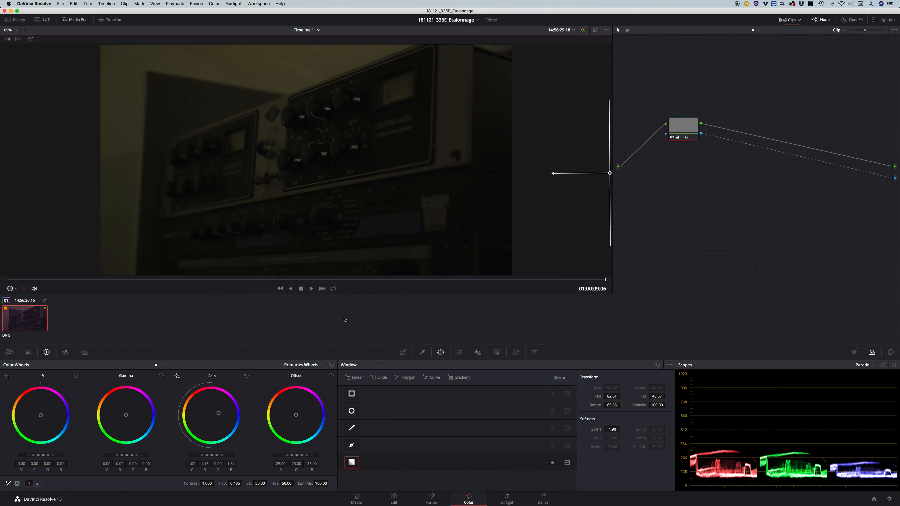
{"action": "left_click", "coordinate": [800, 20]}
{"action": "left_click", "coordinate": [807, 32]}
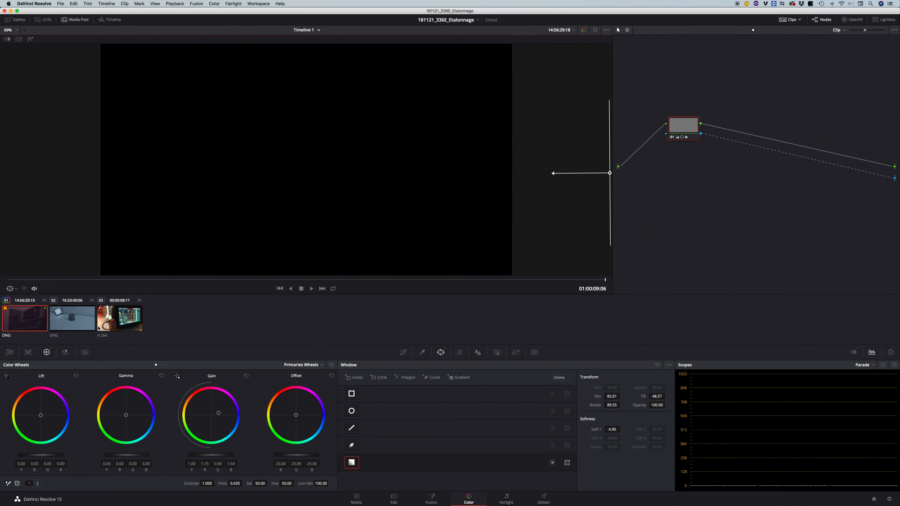
Toggle the node editor off and on, and move node 01 slightly down and to the left in the graph.
{"action": "left_click", "coordinate": [822, 20]}
{"action": "left_click", "coordinate": [824, 21]}
{"action": "left_click_drag", "start_coordinate": [687, 124], "coordinate": [672, 137]}
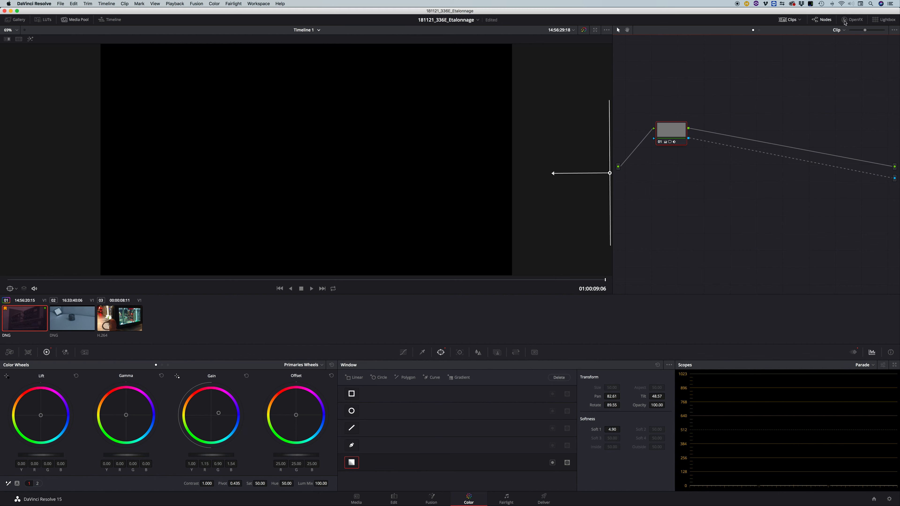
Show the OpenFX library and browse the available ResolveFX effects.
{"action": "left_click", "coordinate": [852, 20]}
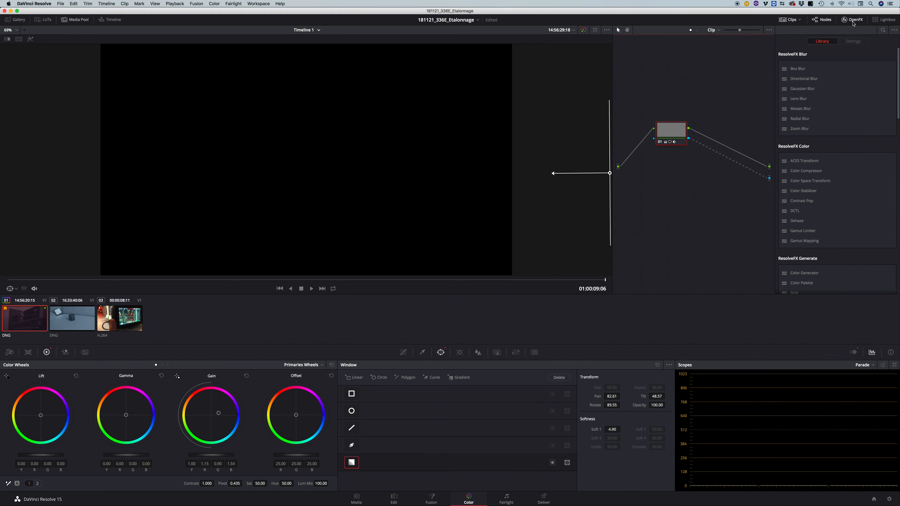
{"action": "scroll", "coordinate": [839, 108], "scroll_direction": "down", "scroll_amount": 8}
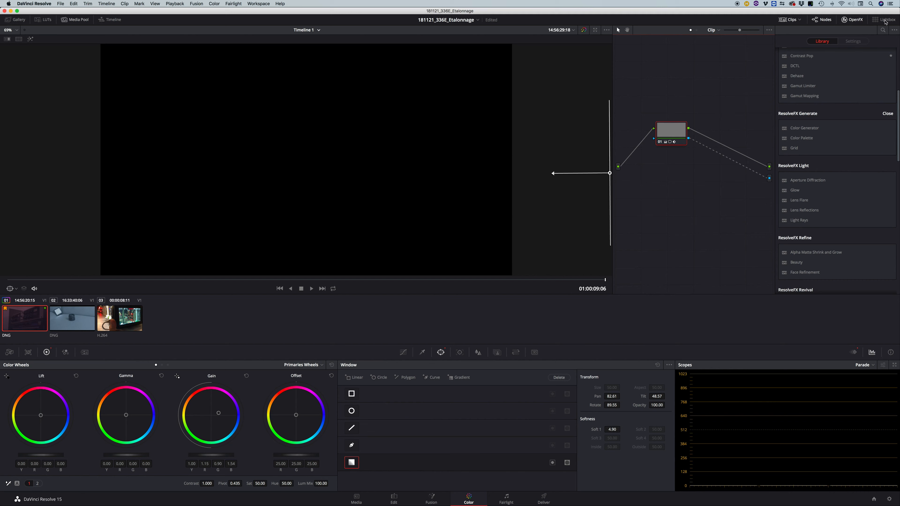
View all timeline clips in the Lightbox with thumbnails enlarged to the maximum, and return to the color controls.
{"action": "left_click", "coordinate": [885, 22]}
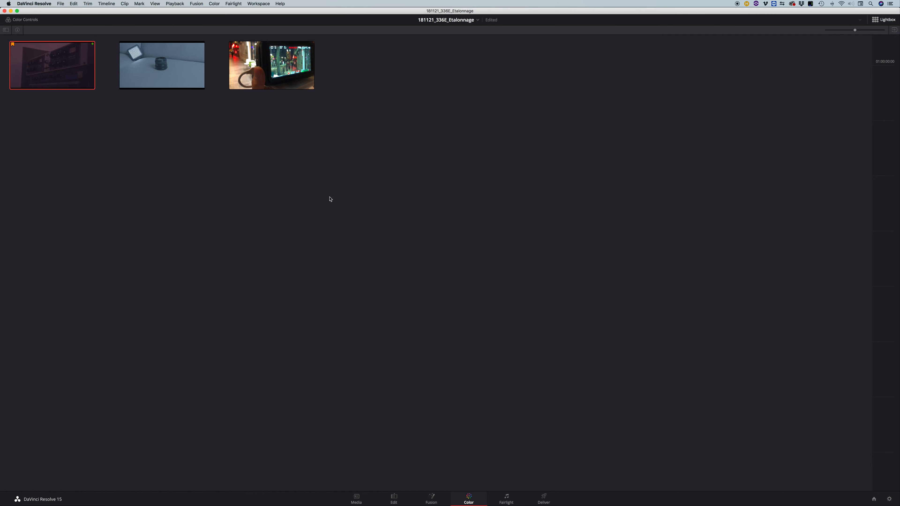
{"action": "left_click_drag", "start_coordinate": [861, 31], "coordinate": [885, 30]}
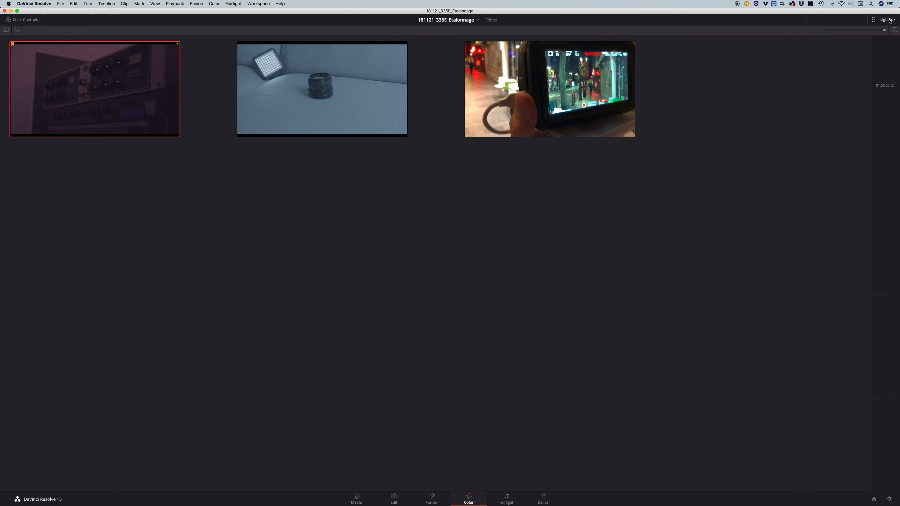
{"action": "left_click", "coordinate": [885, 19]}
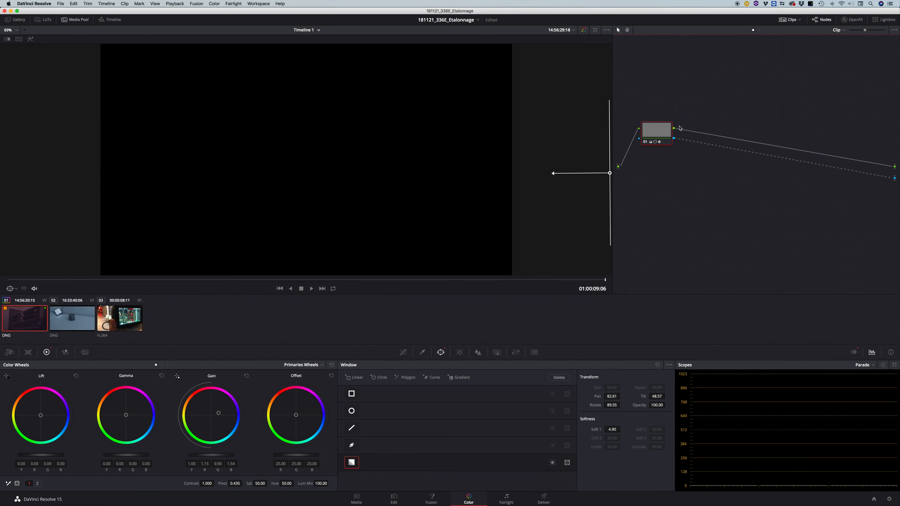
Add a serial node after node 01 in clip 01's node graph.
{"action": "right_click", "coordinate": [664, 134]}
{"action": "mouse_move", "coordinate": [675, 166]}
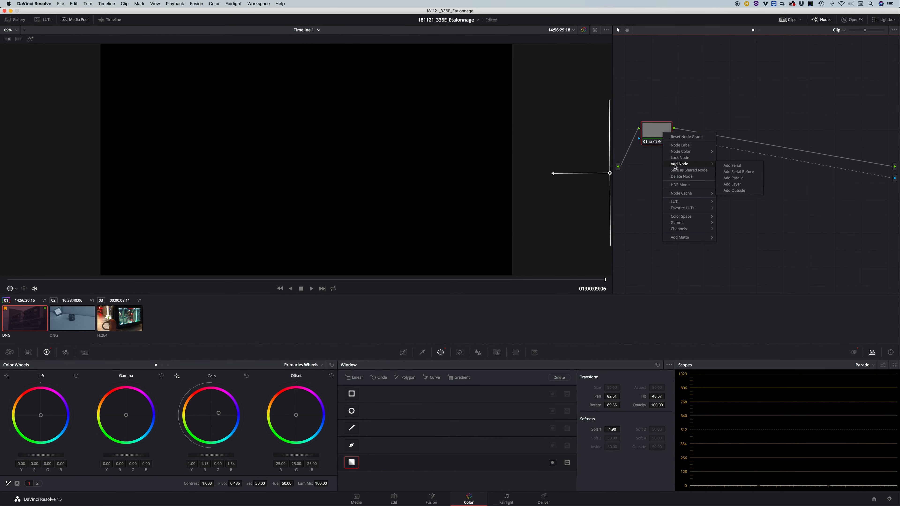
{"action": "left_click", "coordinate": [732, 166]}
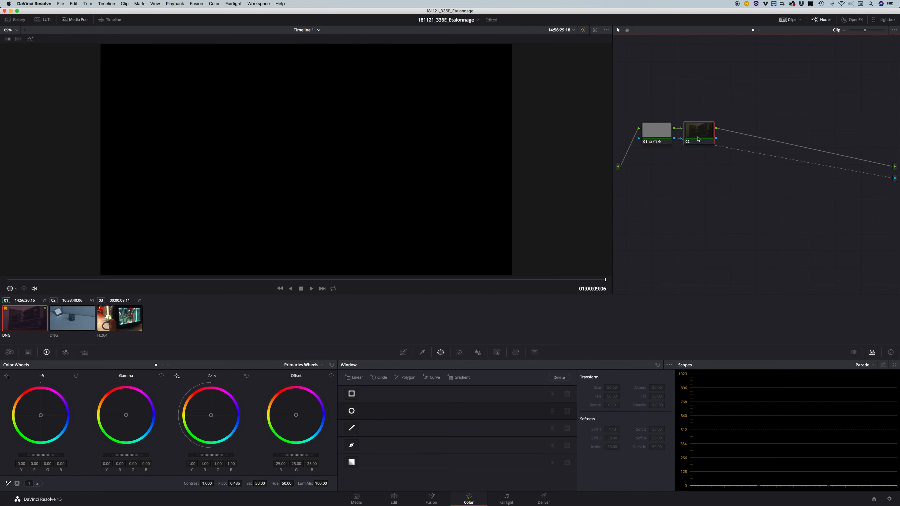
Select node 01, switch the viewer's on-screen control to Qualifier, and look over the list of available control modes.
{"action": "left_click", "coordinate": [657, 131]}
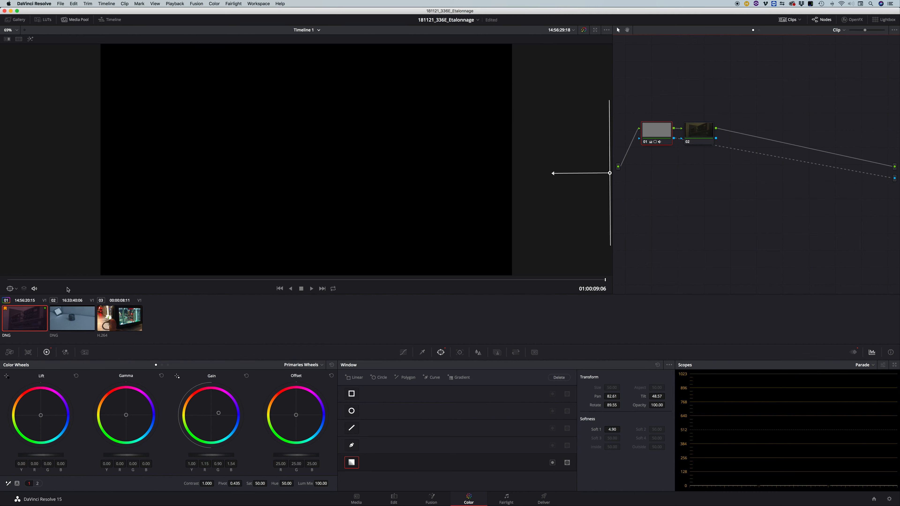
{"action": "left_click", "coordinate": [6, 39]}
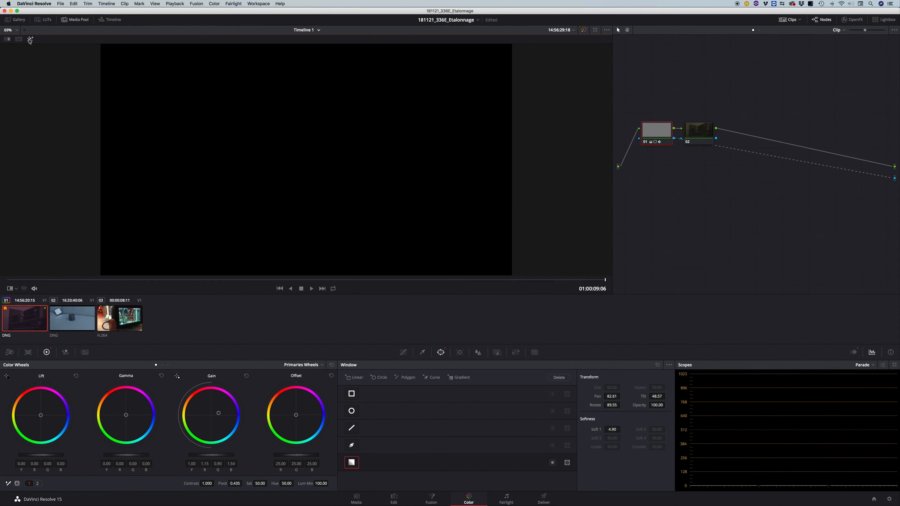
{"action": "left_click", "coordinate": [31, 40]}
{"action": "left_click", "coordinate": [16, 288]}
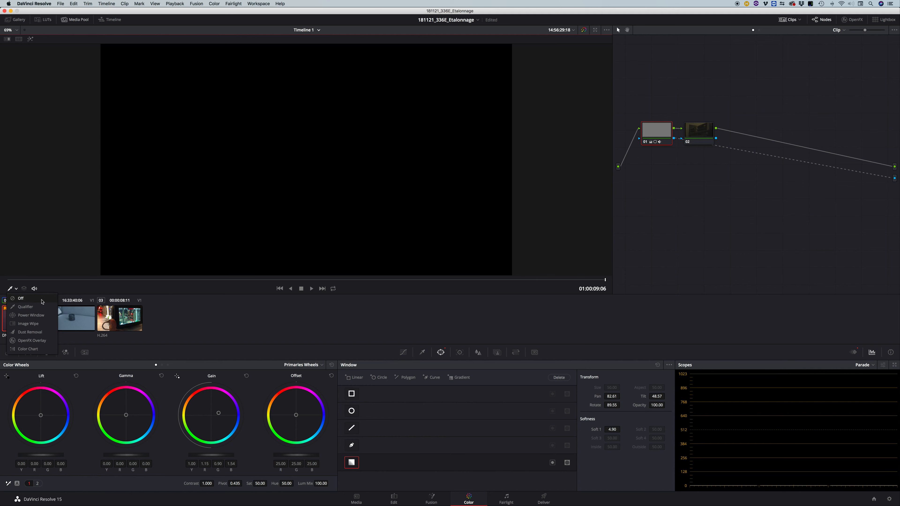
{"action": "left_click", "coordinate": [97, 272]}
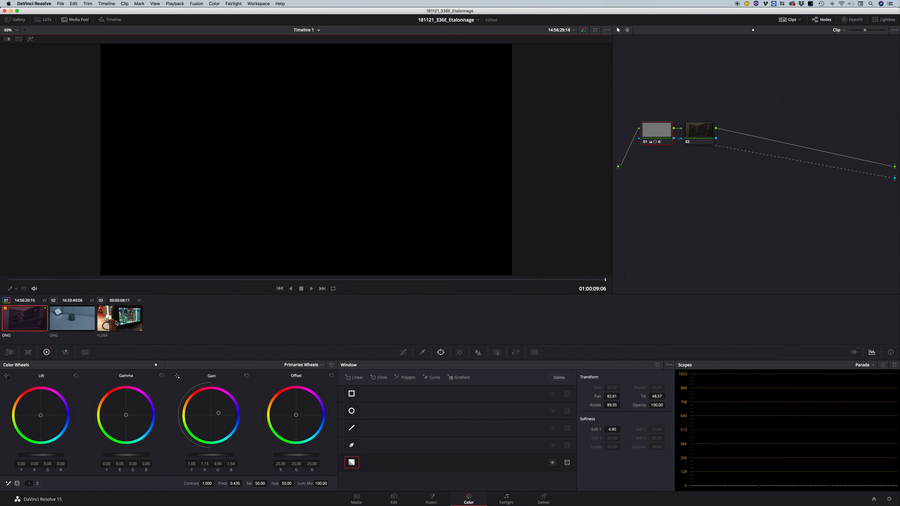
Hide the clip thumbnails and the node editor to enlarge the viewer.
{"action": "left_click", "coordinate": [788, 19]}
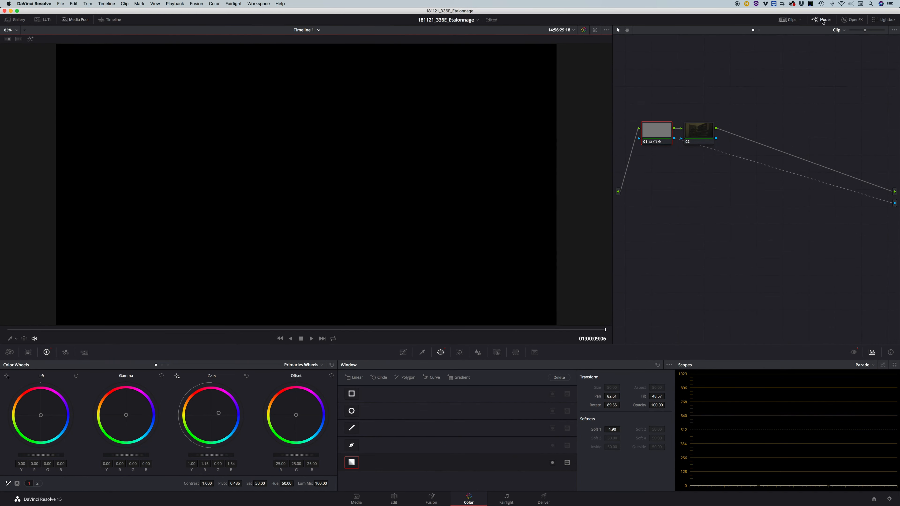
{"action": "left_click", "coordinate": [822, 20]}
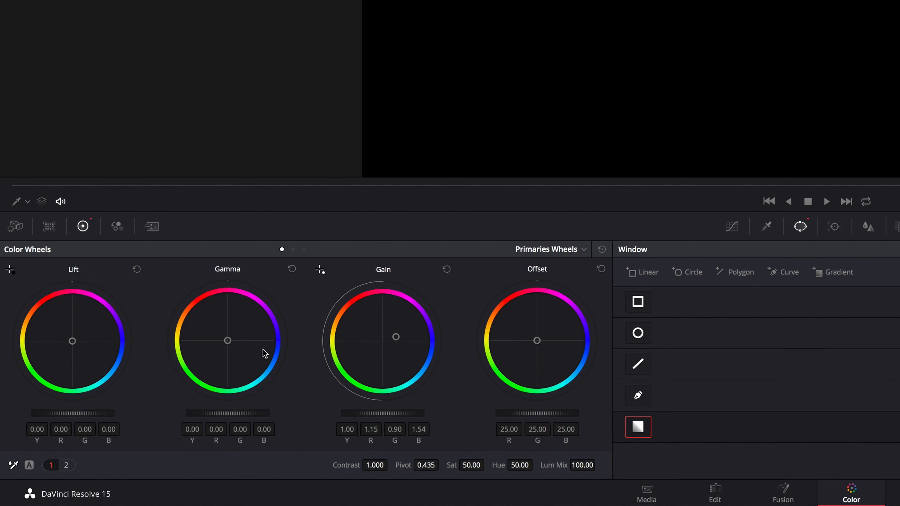
Show the Camera Raw settings and the Color Match palette, including its list of supported color charts.
{"action": "left_click", "coordinate": [15, 227]}
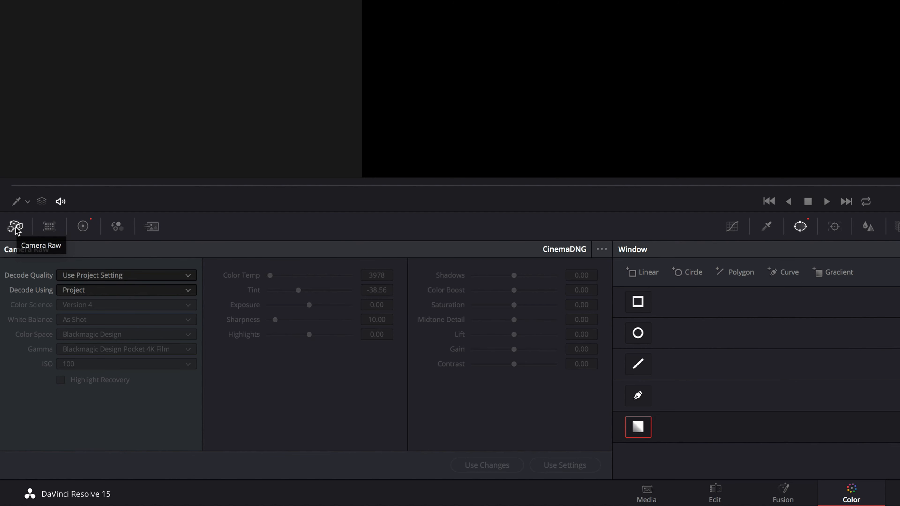
{"action": "left_click", "coordinate": [48, 228]}
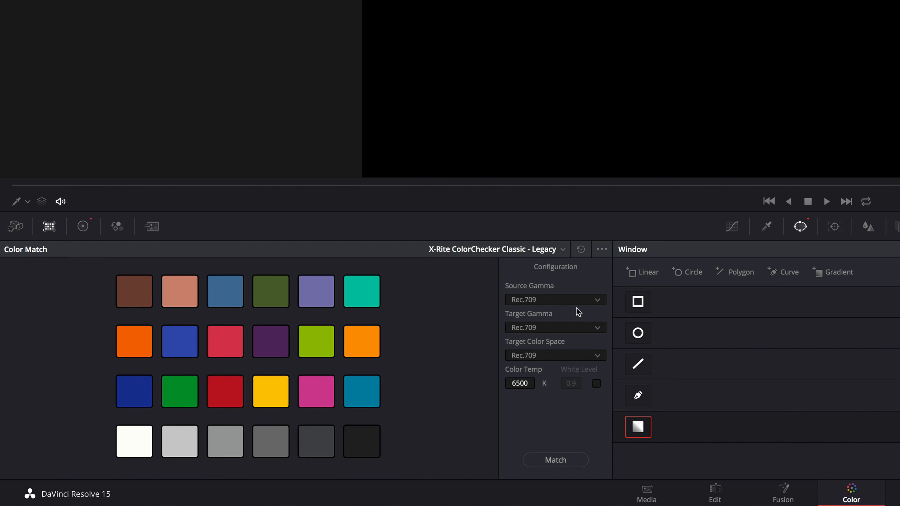
{"action": "left_click", "coordinate": [561, 250]}
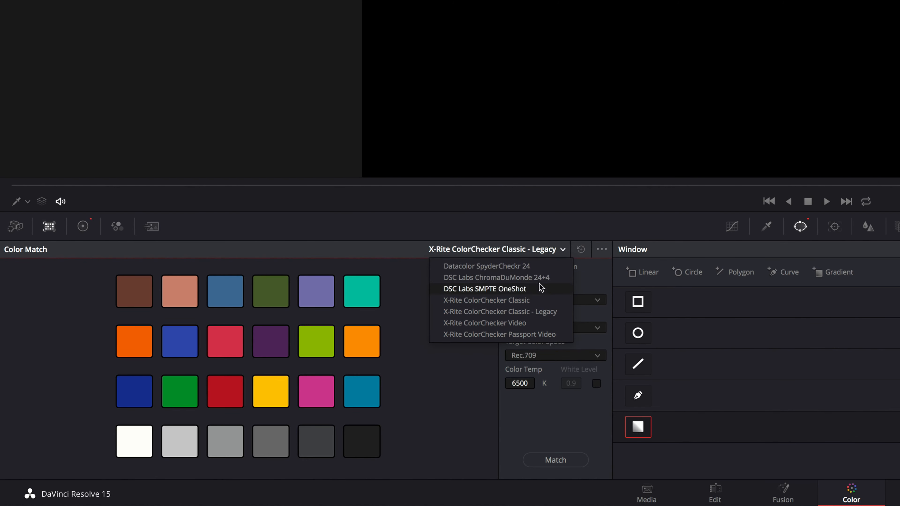
{"action": "left_click", "coordinate": [183, 254]}
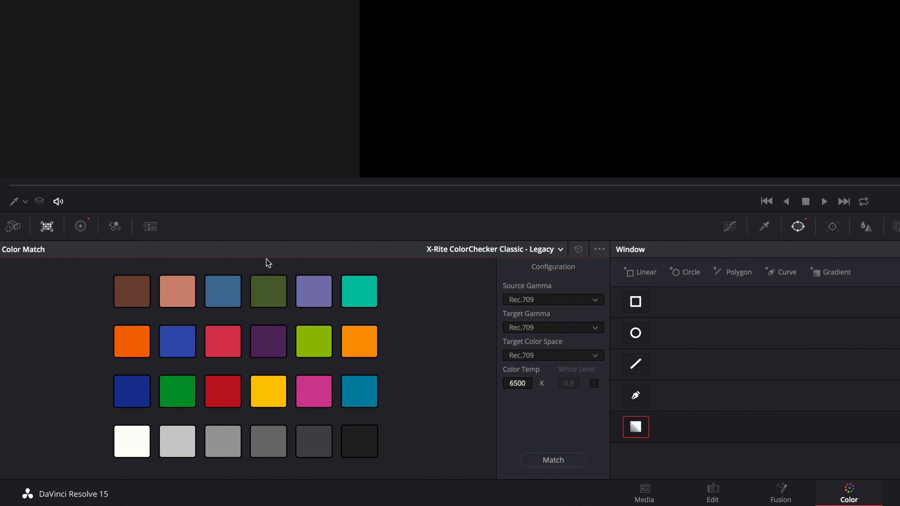
Show the Color Wheels palette and step through its three modes, ending on Primaries Wheels.
{"action": "left_click", "coordinate": [81, 227]}
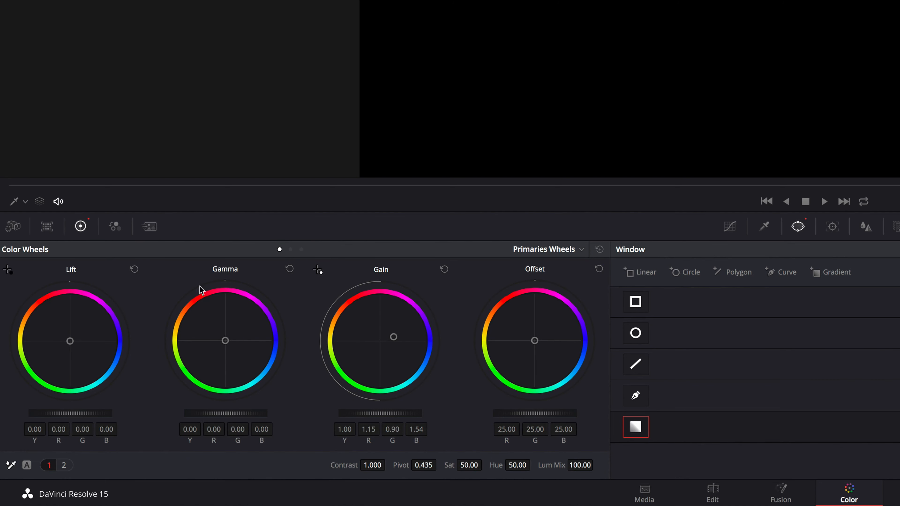
{"action": "left_click", "coordinate": [291, 250]}
{"action": "left_click", "coordinate": [301, 250]}
{"action": "left_click", "coordinate": [280, 249]}
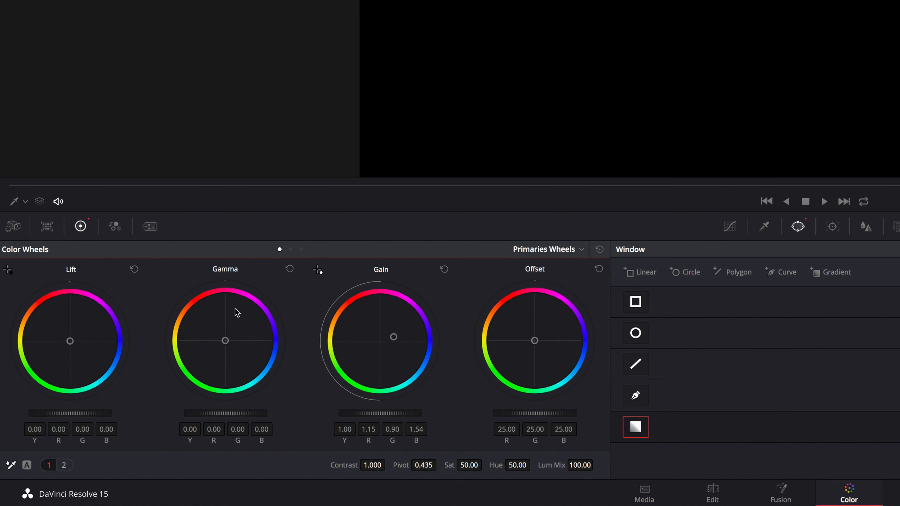
View the RGB Mixer and Motion Effects palettes, and return to the color wheels by way of Color Match.
{"action": "left_click", "coordinate": [117, 229]}
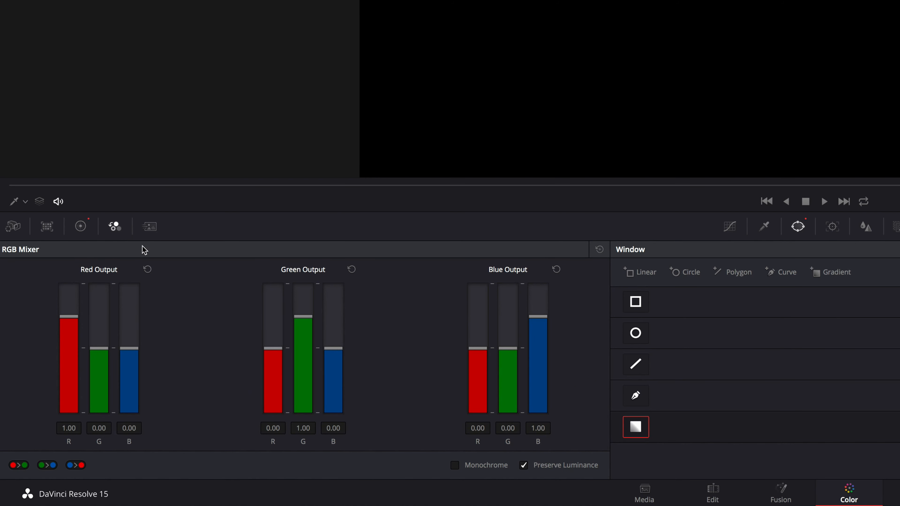
{"action": "left_click", "coordinate": [149, 231]}
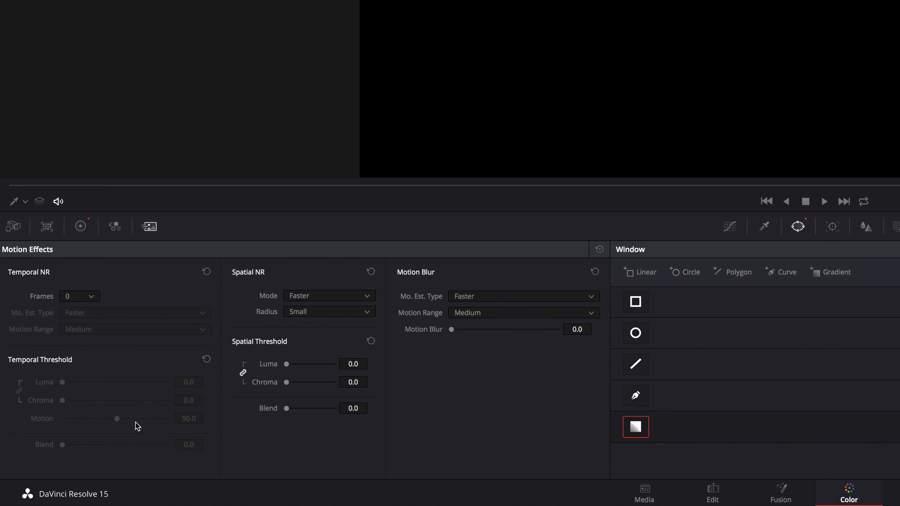
{"action": "left_click", "coordinate": [52, 229]}
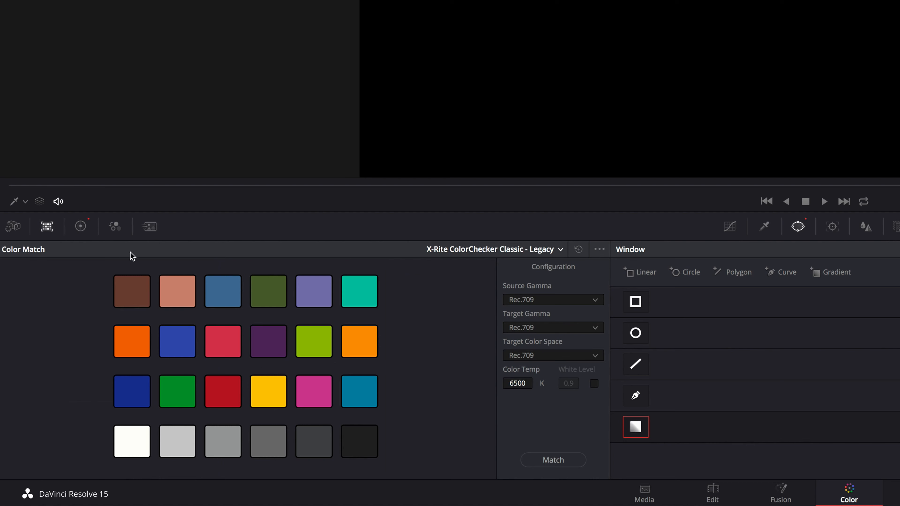
{"action": "left_click", "coordinate": [85, 229]}
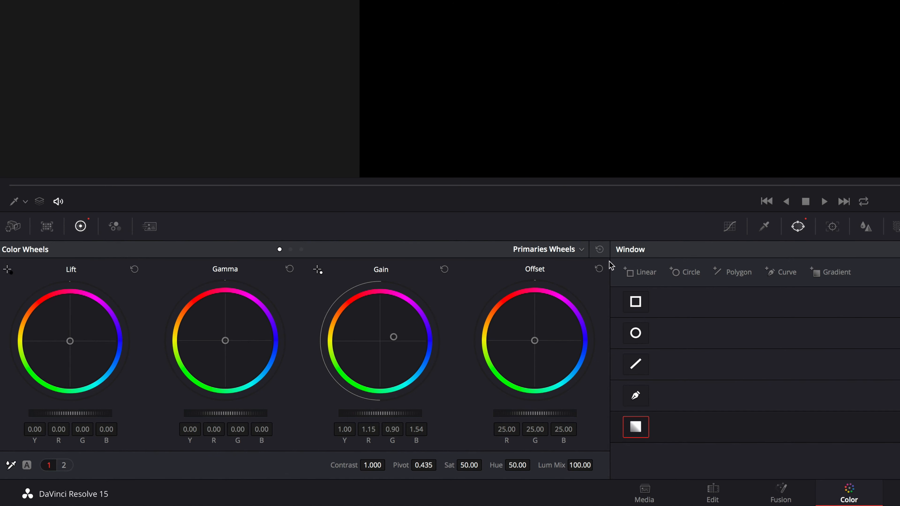
Compare the color wheels' alternative modes, including Log, and return to Primaries Wheels.
{"action": "left_click", "coordinate": [582, 251]}
{"action": "left_click", "coordinate": [292, 253]}
{"action": "left_click", "coordinate": [290, 250]}
{"action": "left_click", "coordinate": [302, 250]}
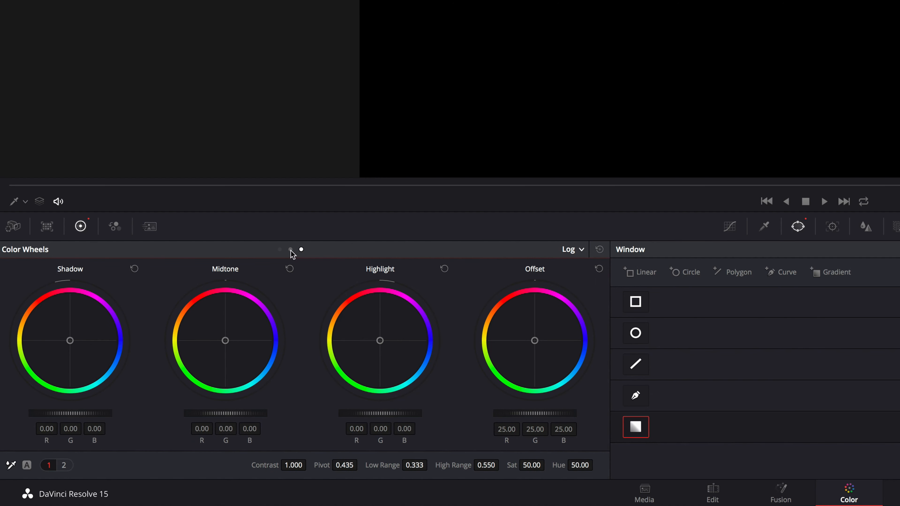
{"action": "left_click", "coordinate": [280, 250]}
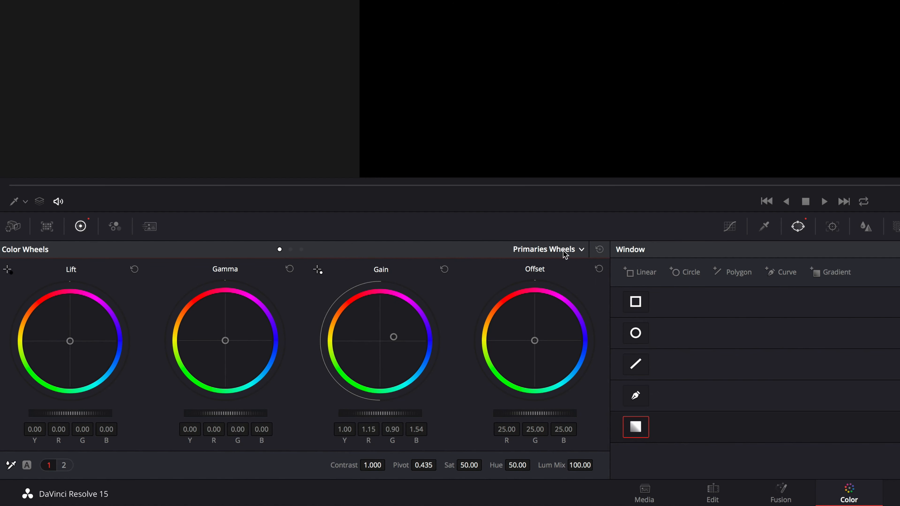